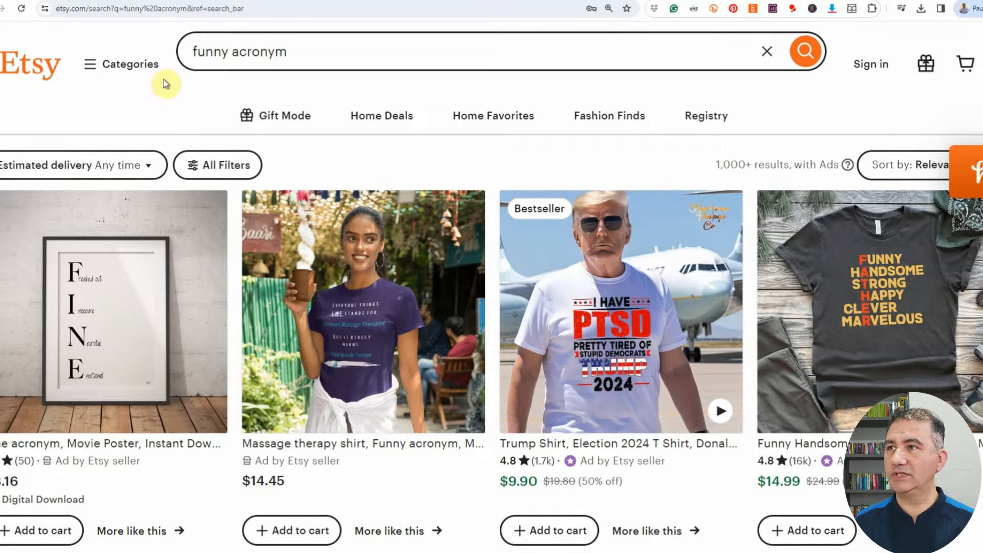
Step: Look through the "funny acronym" search results for acronym T-shirt designs, down to the "I'm F.I.N.E." shirt
{"action": "left_click_drag", "start_coordinate": [186, 50], "coordinate": [278, 49]}
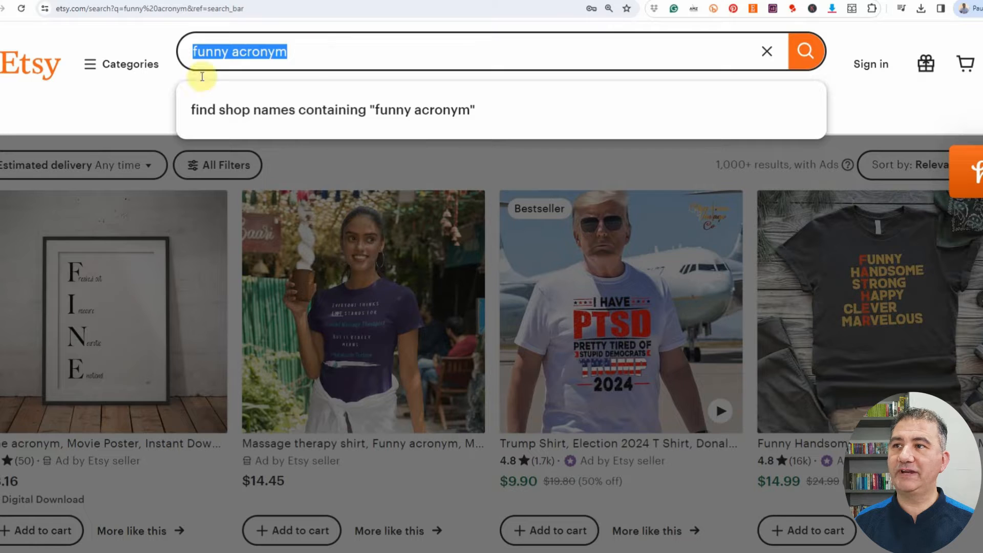
{"action": "left_click", "coordinate": [128, 107]}
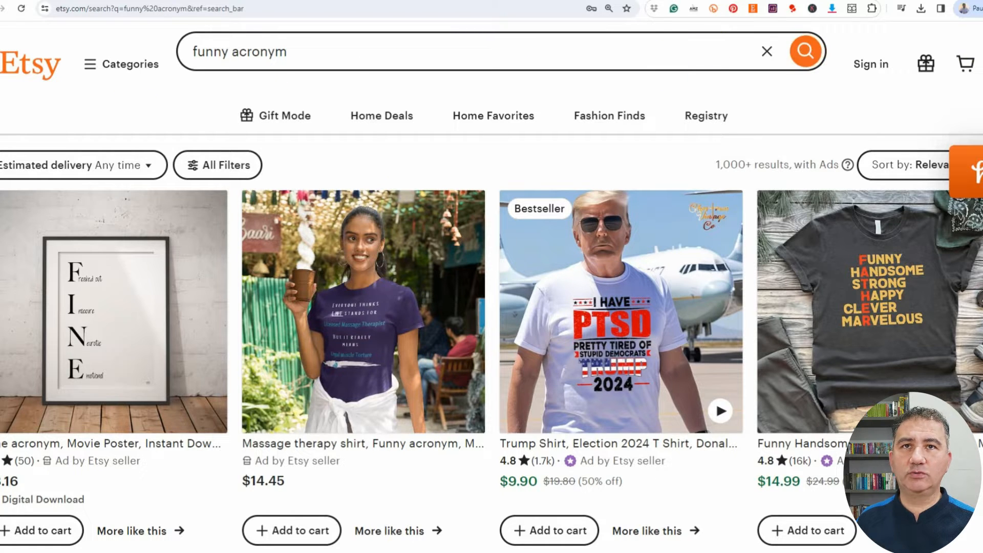
{"action": "scroll", "coordinate": [492, 285], "scroll_direction": "down", "scroll_amount": 4}
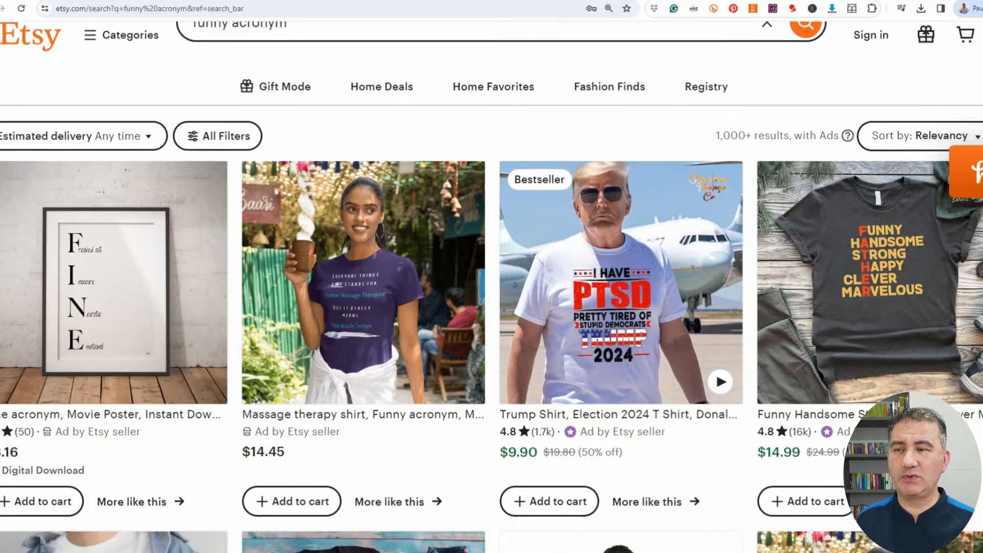
{"action": "scroll", "coordinate": [491, 285], "scroll_direction": "down", "scroll_amount": 4}
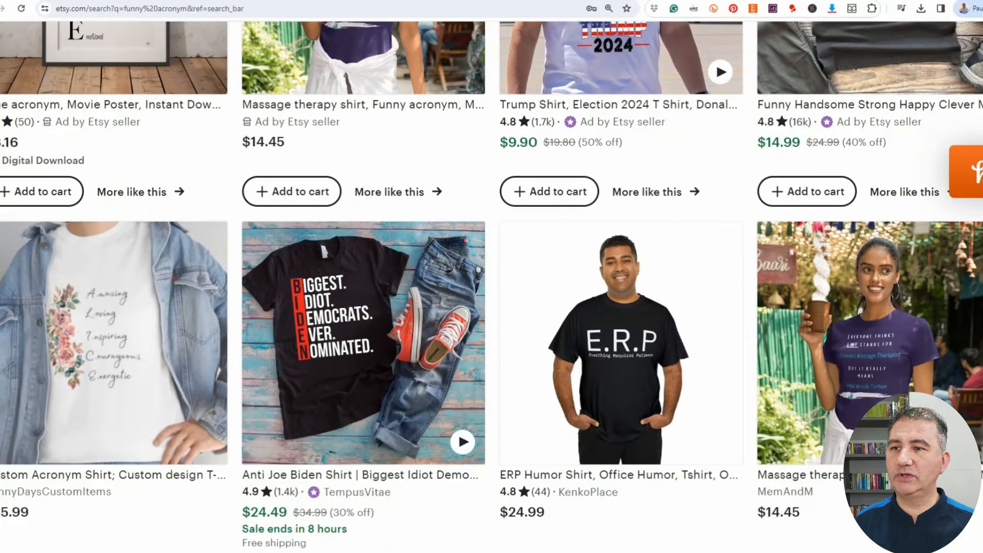
{"action": "scroll", "coordinate": [492, 284], "scroll_direction": "down", "scroll_amount": 1}
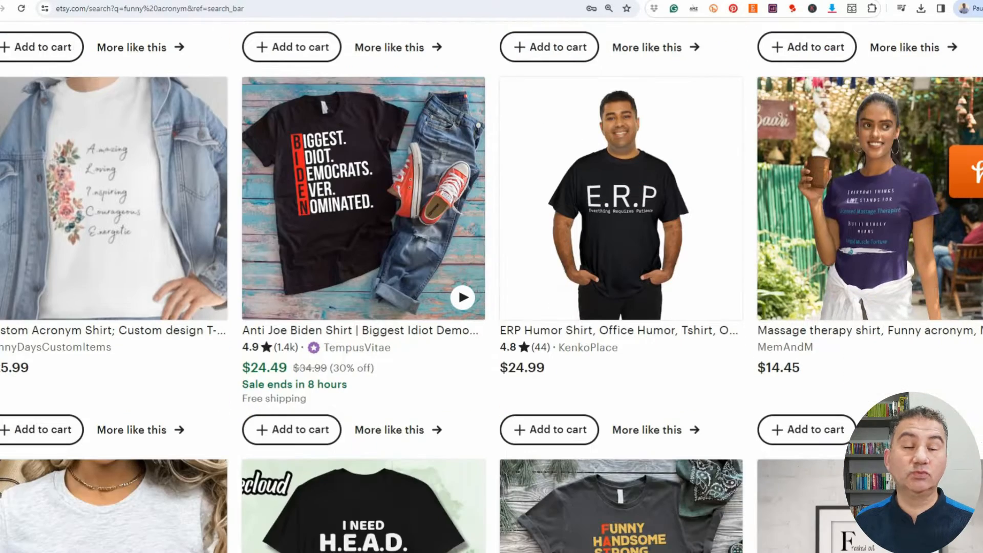
{"action": "scroll", "coordinate": [492, 285], "scroll_direction": "down", "scroll_amount": 2}
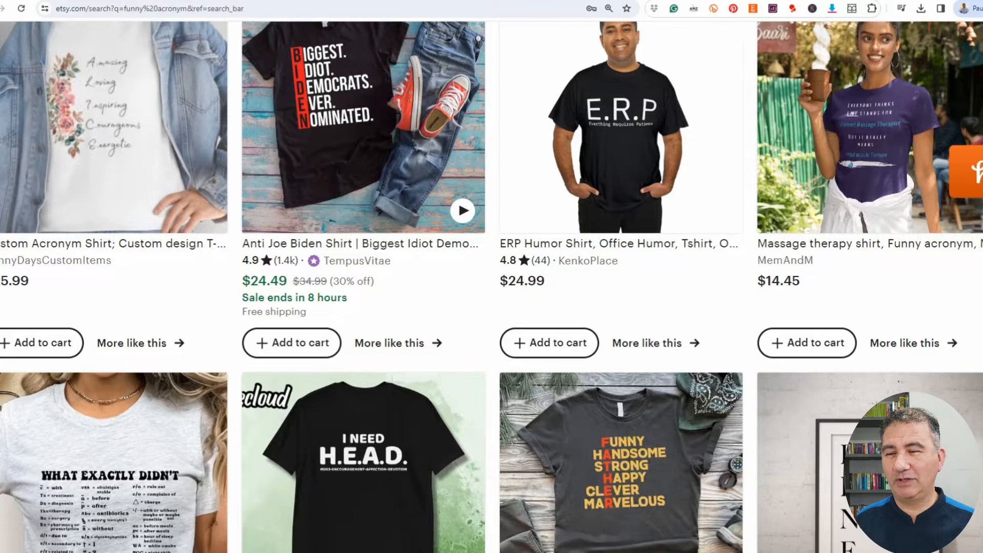
{"action": "scroll", "coordinate": [491, 284], "scroll_direction": "down", "scroll_amount": 3}
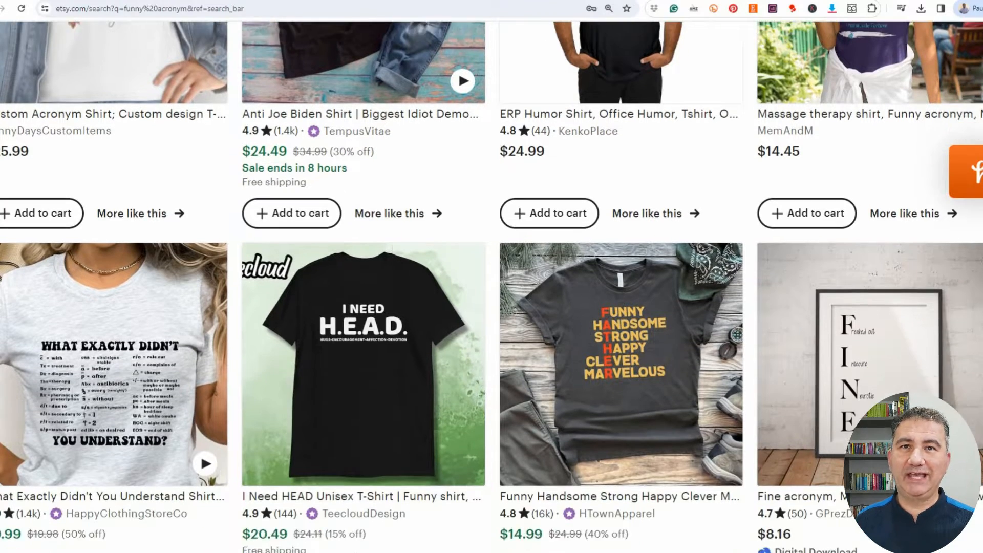
{"action": "scroll", "coordinate": [491, 284], "scroll_direction": "down", "scroll_amount": 5}
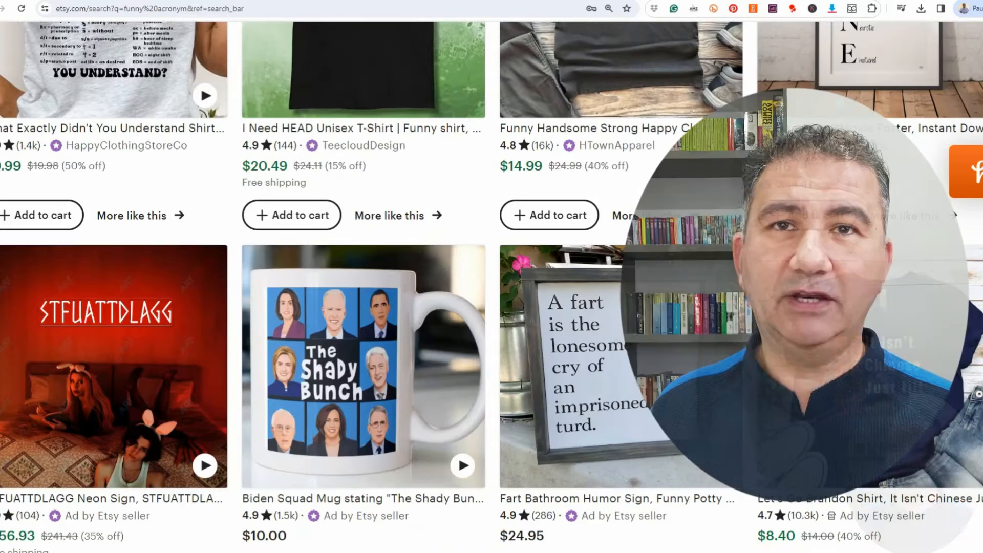
{"action": "scroll", "coordinate": [491, 285], "scroll_direction": "down", "scroll_amount": 4}
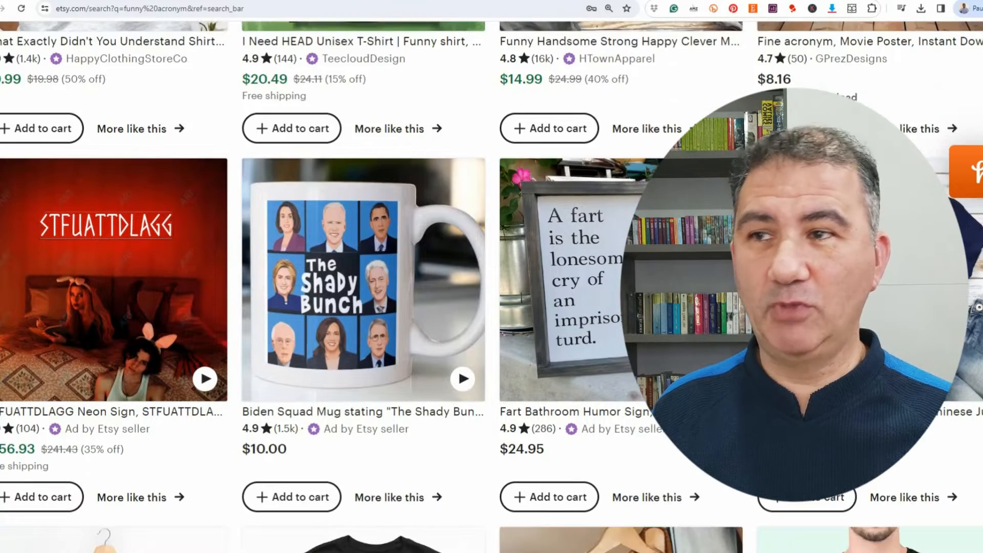
{"action": "scroll", "coordinate": [492, 285], "scroll_direction": "down", "scroll_amount": 2}
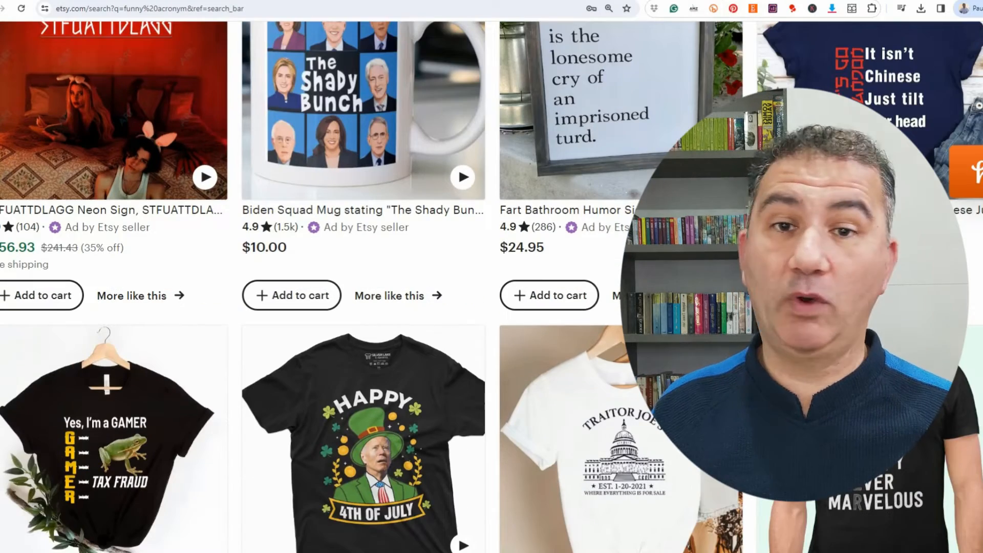
{"action": "scroll", "coordinate": [492, 285], "scroll_direction": "down", "scroll_amount": 4}
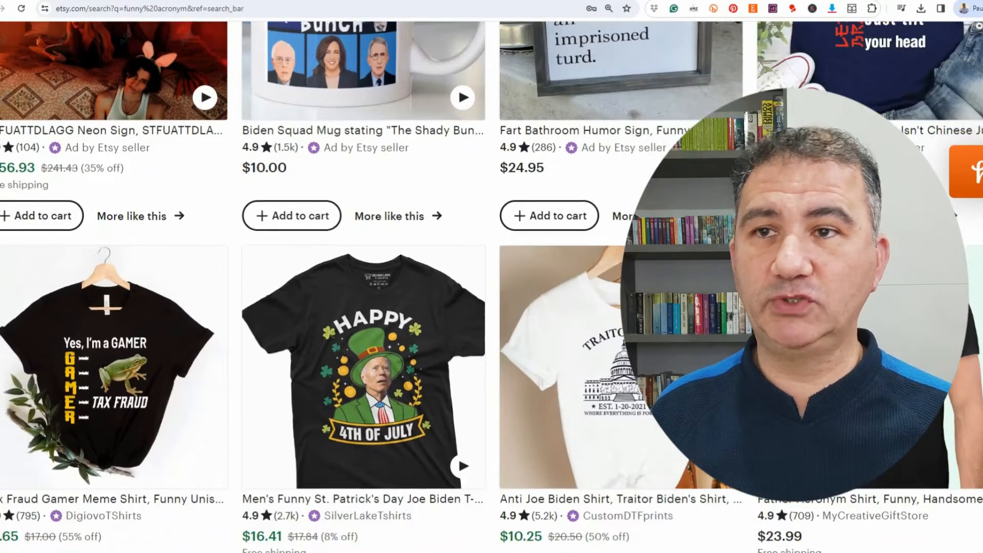
{"action": "scroll", "coordinate": [492, 285], "scroll_direction": "down", "scroll_amount": 2}
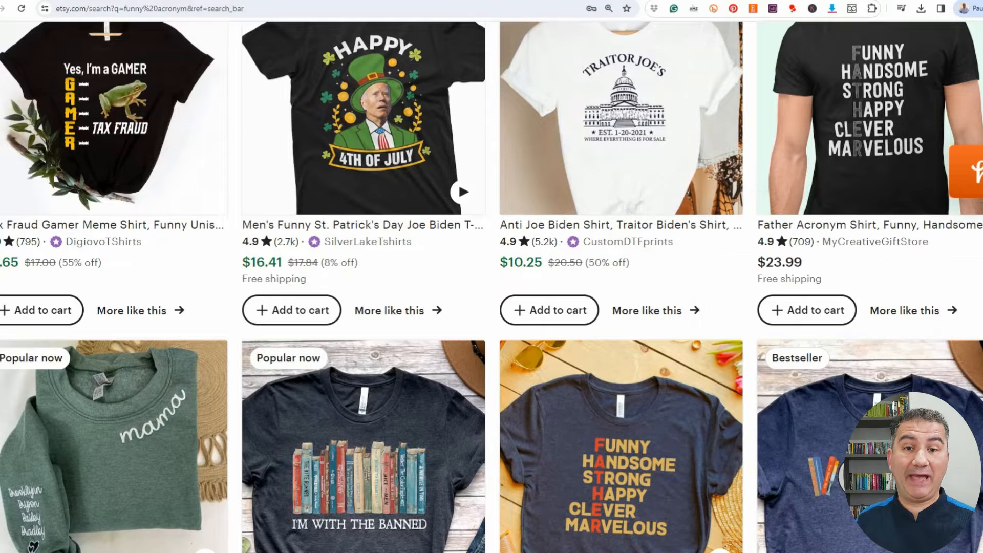
{"action": "scroll", "coordinate": [492, 284], "scroll_direction": "down", "scroll_amount": 1}
{"action": "scroll", "coordinate": [492, 284], "scroll_direction": "down", "scroll_amount": 1}
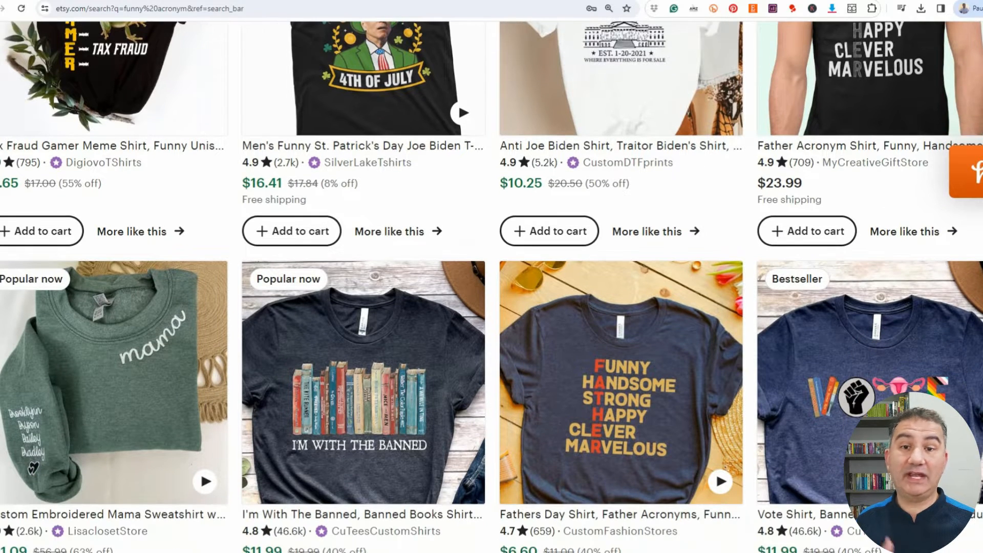
{"action": "scroll", "coordinate": [492, 285], "scroll_direction": "down", "scroll_amount": 1}
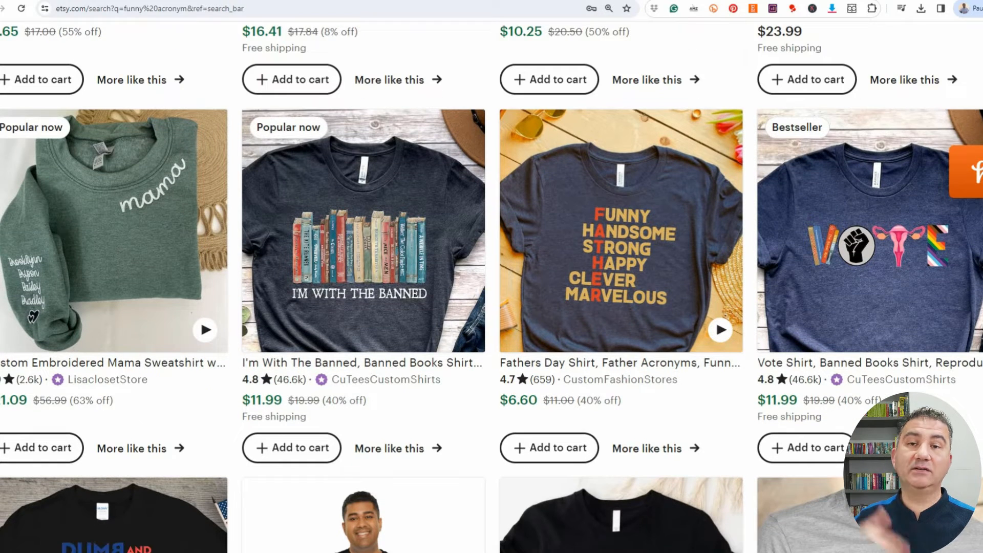
{"action": "scroll", "coordinate": [491, 285], "scroll_direction": "down", "scroll_amount": 1}
{"action": "scroll", "coordinate": [491, 285], "scroll_direction": "down", "scroll_amount": 4}
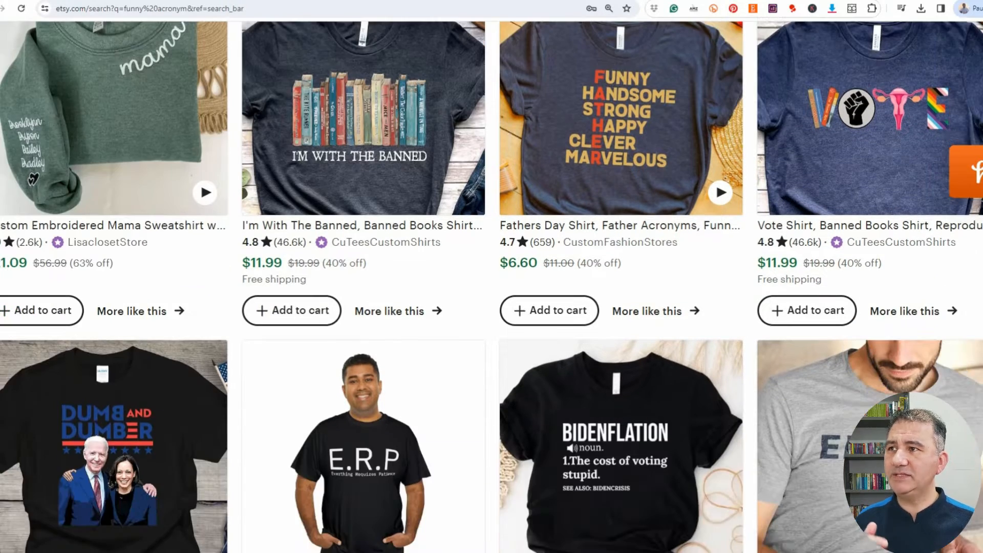
{"action": "scroll", "coordinate": [492, 284], "scroll_direction": "down", "scroll_amount": 10}
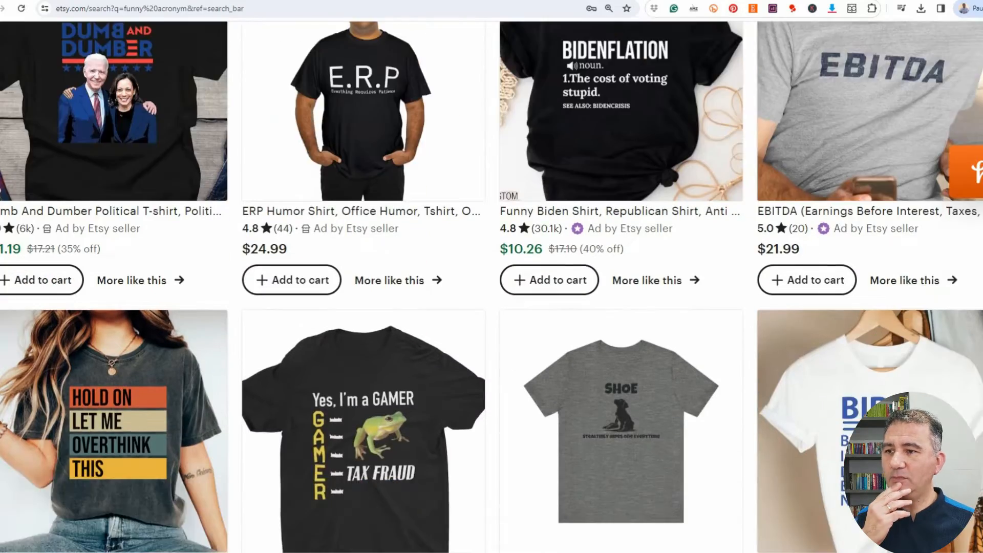
{"action": "scroll", "coordinate": [491, 285], "scroll_direction": "down", "scroll_amount": 6}
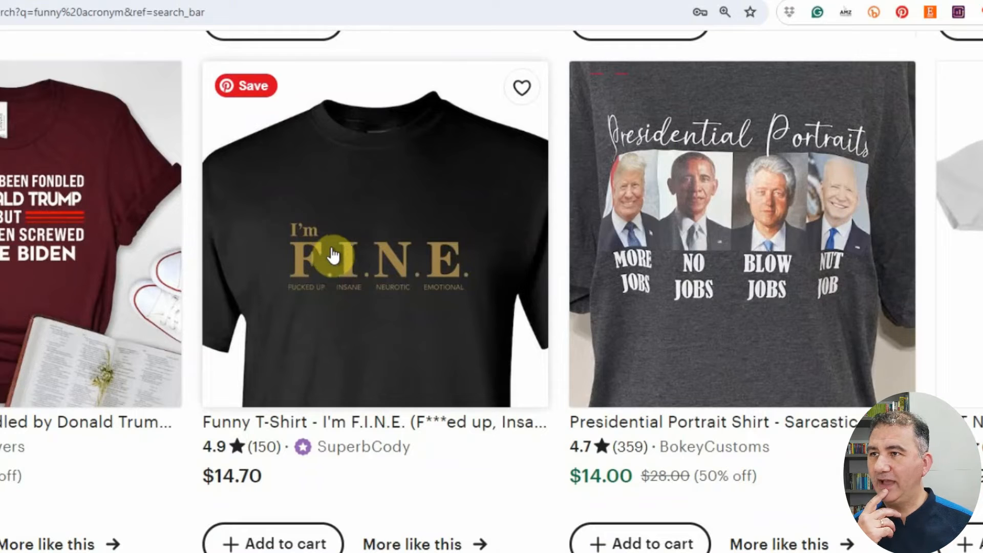
{"action": "left_click", "coordinate": [347, 161]}
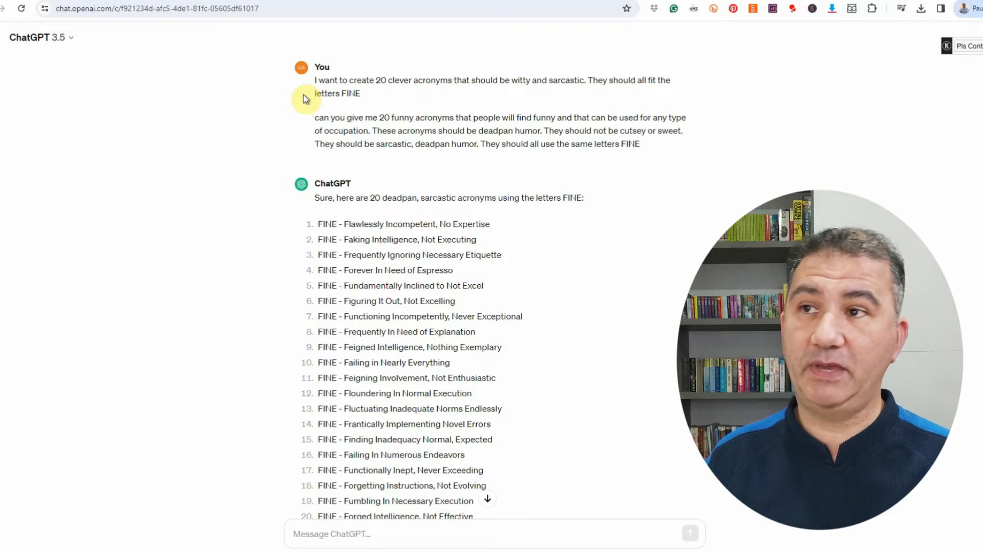
Step: In ChatGPT, review the list of 20 sarcastic FINE acronyms, focusing on "Forever In Need of Espresso"
{"action": "scroll", "coordinate": [307, 103], "scroll_direction": "down", "scroll_amount": 1}
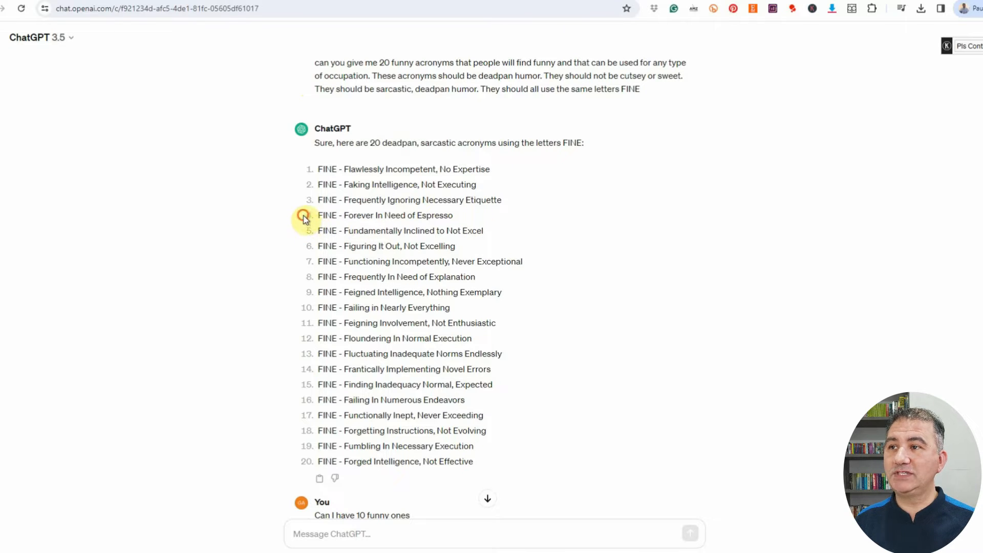
{"action": "left_click_drag", "start_coordinate": [305, 215], "coordinate": [329, 213]}
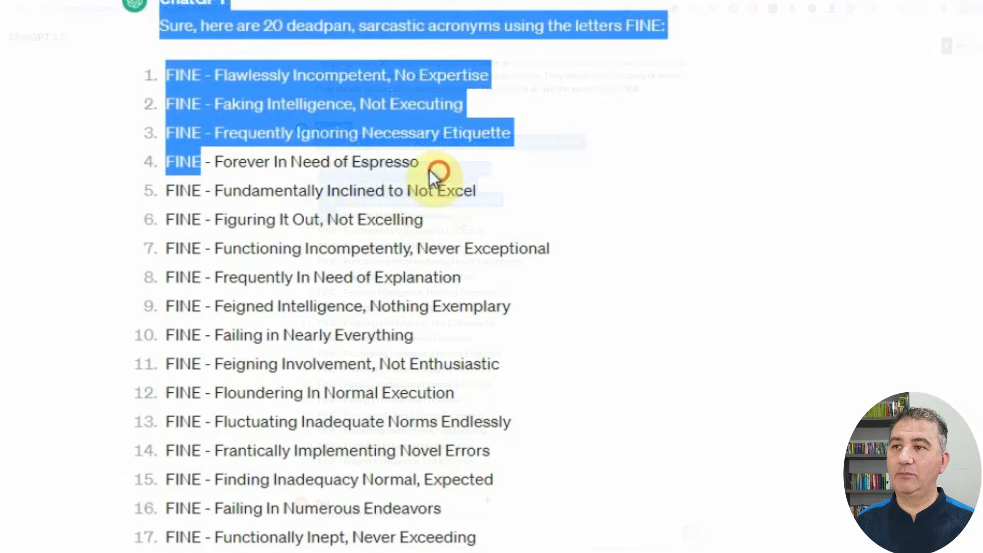
{"action": "left_click", "coordinate": [432, 177]}
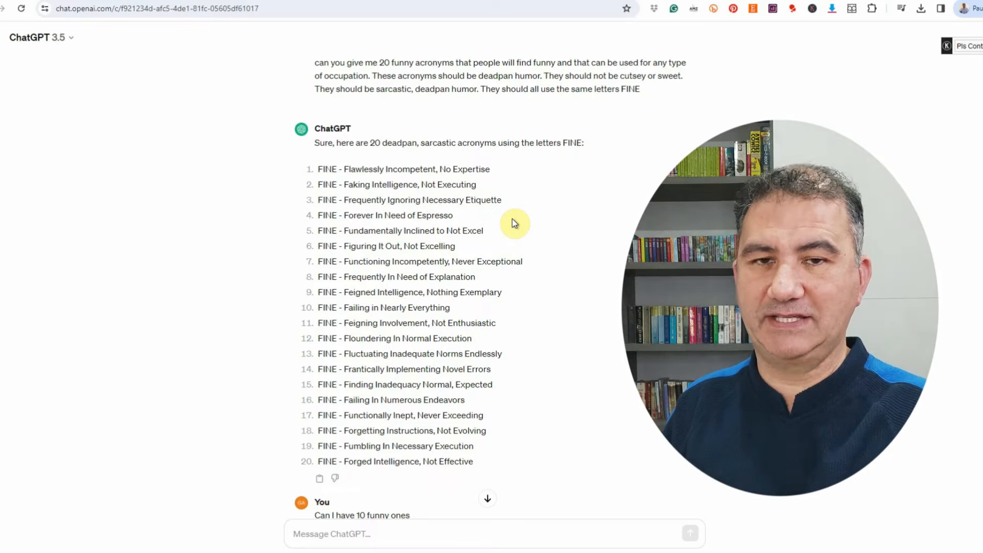
{"action": "left_click", "coordinate": [513, 219]}
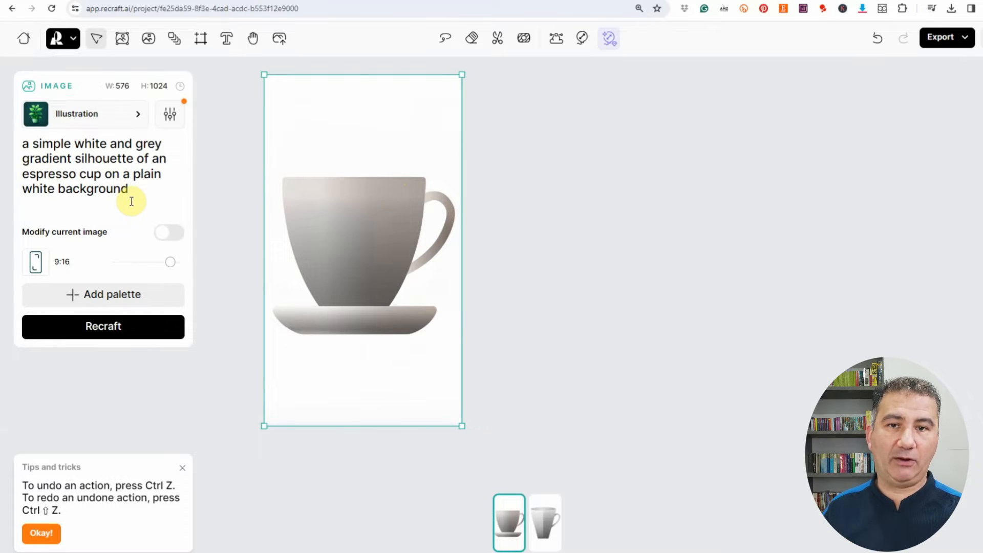
Step: In Recraft, check the level of detail options for the grey espresso cup image and show its second variant
{"action": "left_click", "coordinate": [176, 119]}
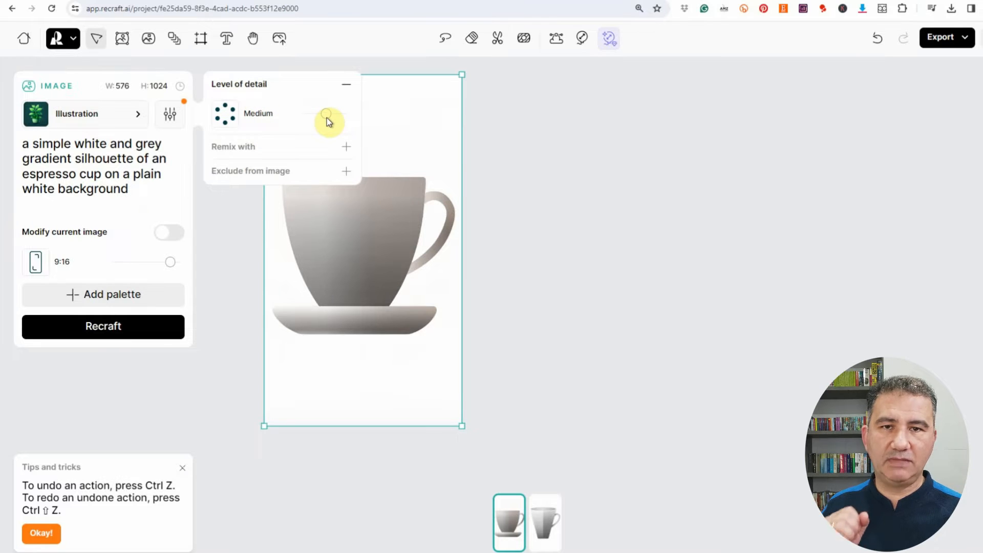
{"action": "left_click", "coordinate": [546, 187]}
{"action": "left_click", "coordinate": [374, 213]}
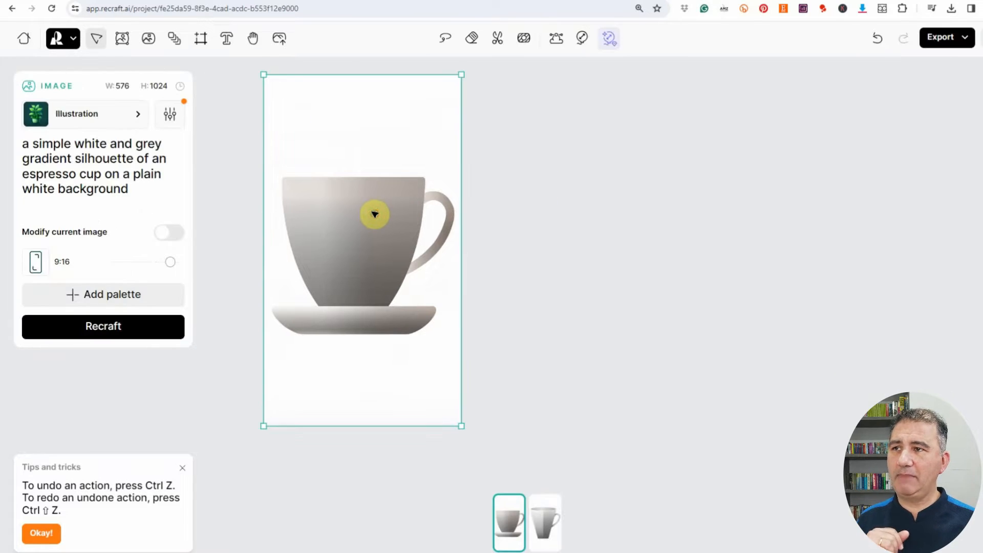
{"action": "left_click", "coordinate": [545, 524]}
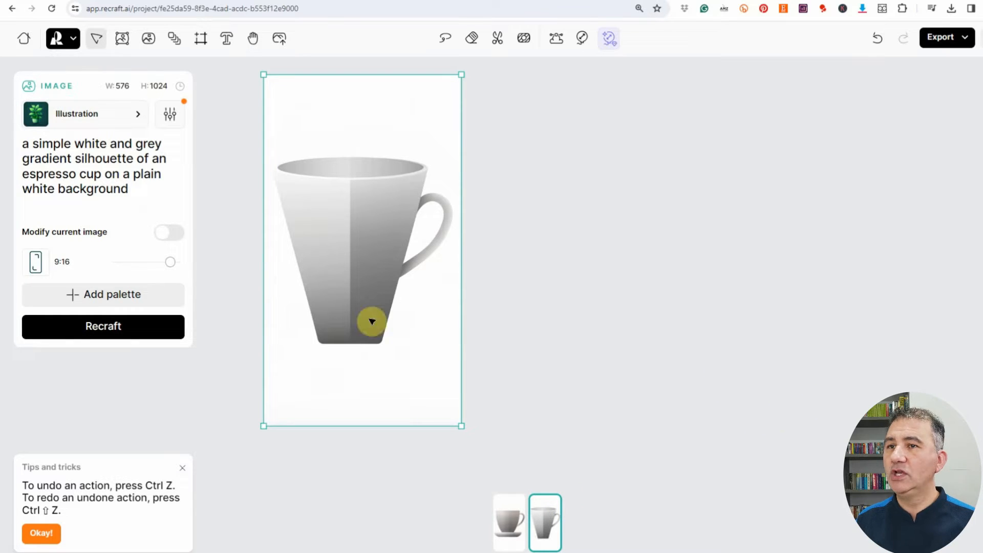
Step: Place the image for the prompt "Forever In Need of Espresso" beside the grey cup and show its first variant
{"action": "left_click_drag", "start_coordinate": [842, 335], "coordinate": [771, 331]}
{"action": "left_click_drag", "start_coordinate": [981, 281], "coordinate": [450, 270]}
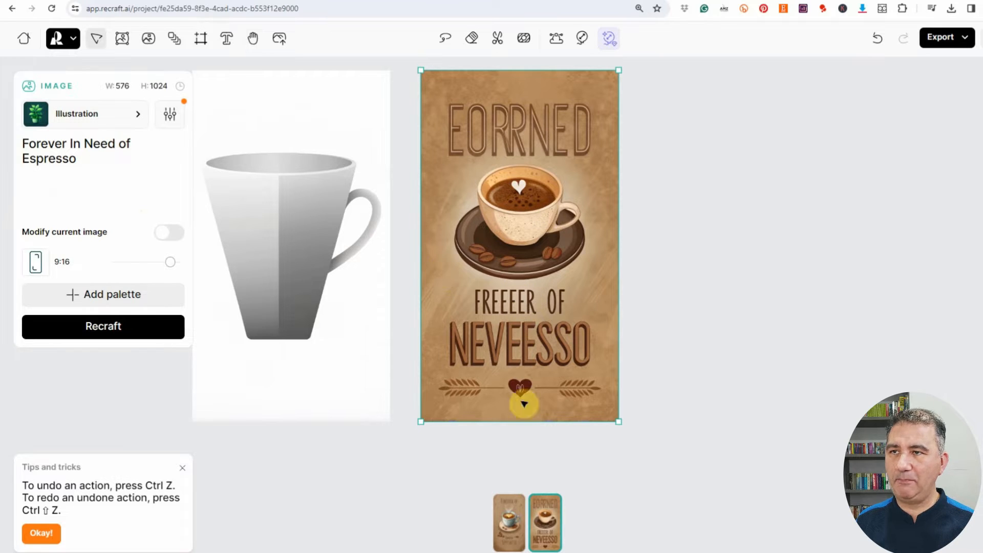
{"action": "left_click", "coordinate": [508, 534]}
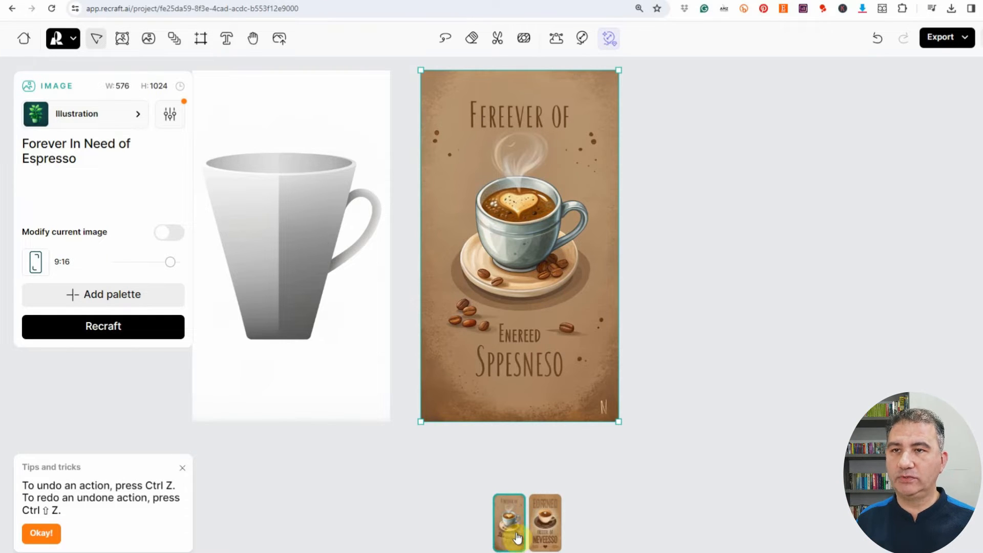
Step: Place the steaming espresso image with a plain white background beside the brown poster and show its first variant
{"action": "key", "text": "space"}
{"action": "left_click_drag", "start_coordinate": [857, 427], "coordinate": [630, 422]}
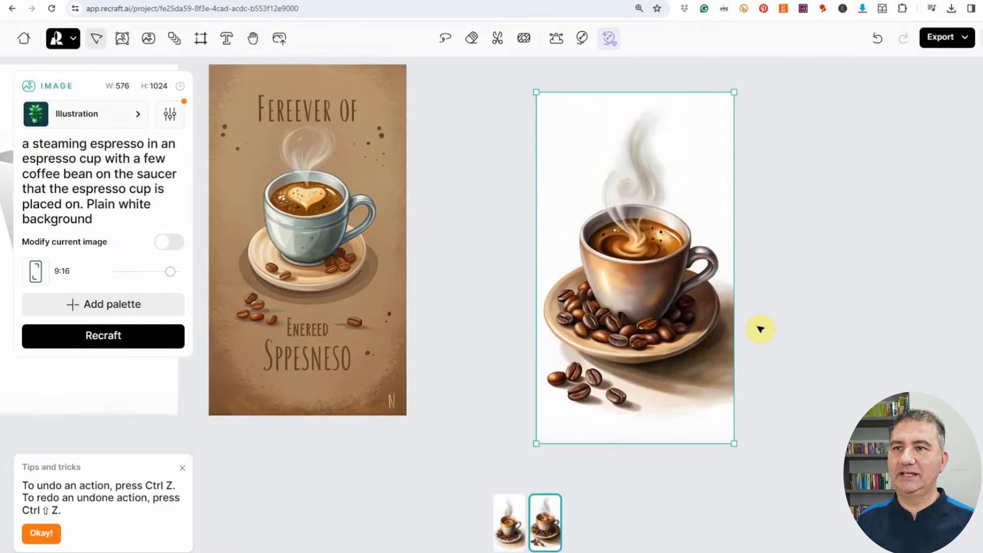
{"action": "left_click_drag", "start_coordinate": [564, 352], "coordinate": [468, 328]}
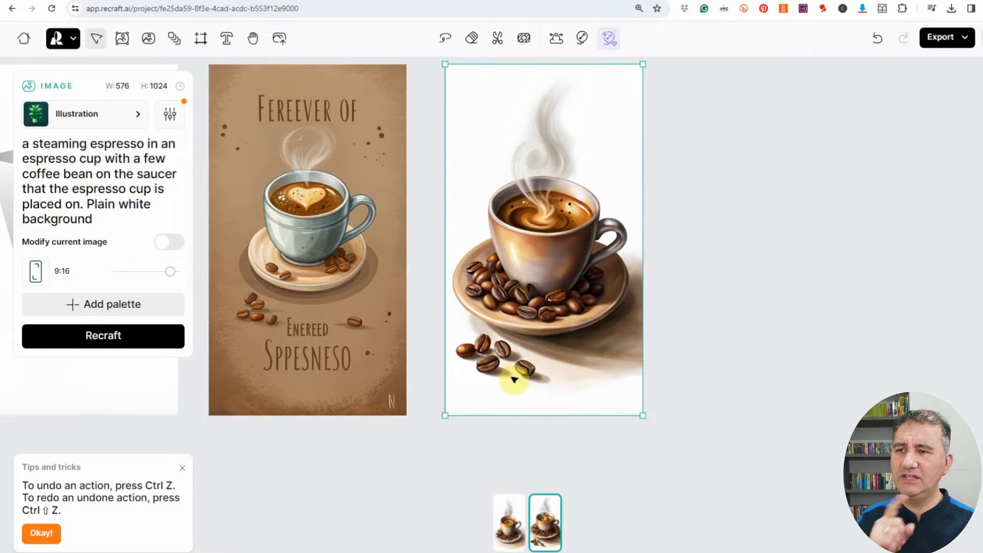
{"action": "left_click", "coordinate": [504, 538]}
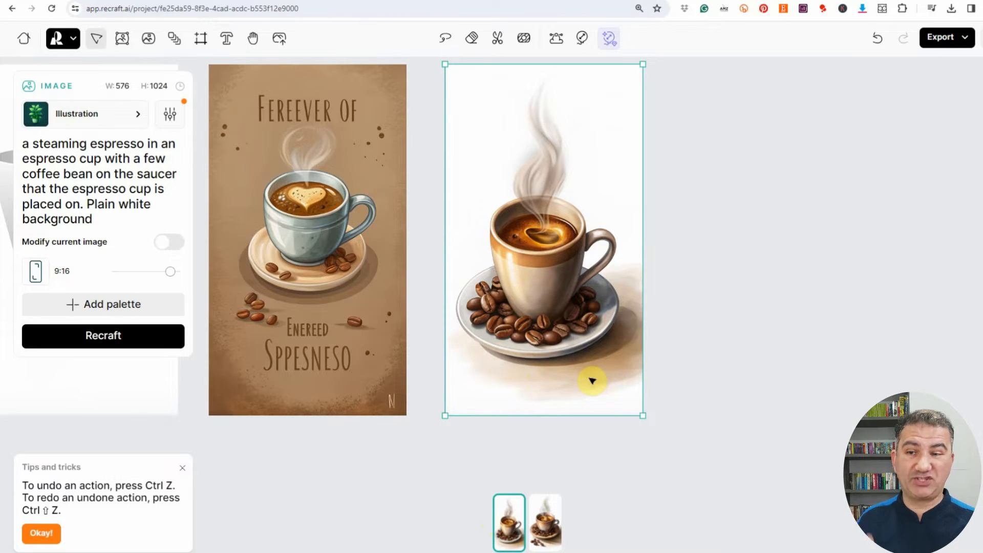
Step: Place the "no shadows" espresso image beside the previous steaming cup, compare its two variants and keep the first
{"action": "left_click_drag", "start_coordinate": [888, 376], "coordinate": [693, 370]}
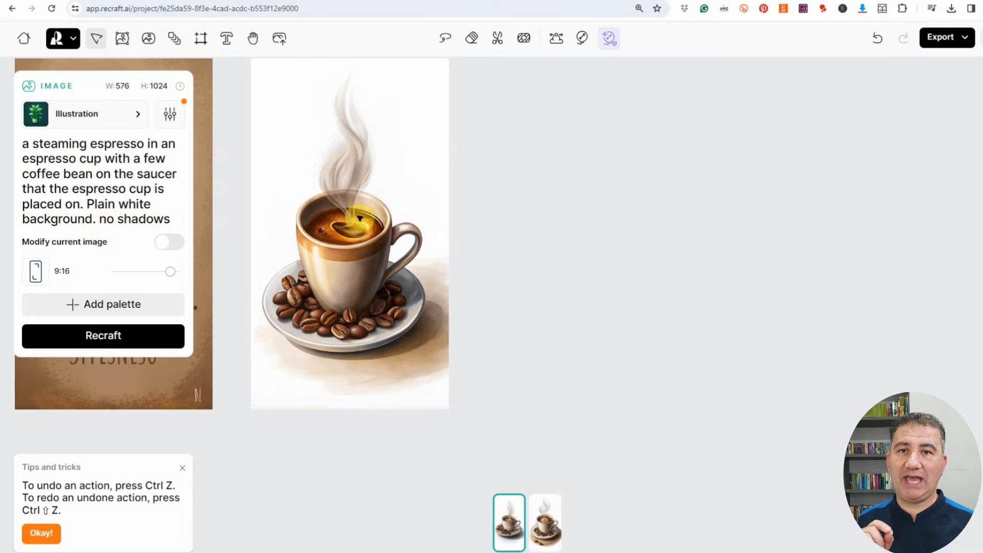
{"action": "left_click_drag", "start_coordinate": [982, 188], "coordinate": [498, 200]}
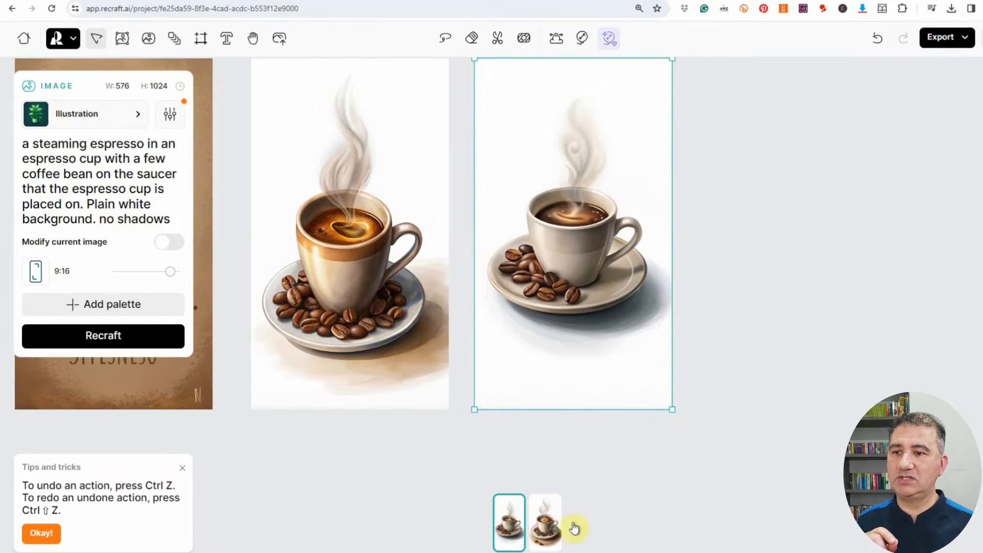
{"action": "left_click", "coordinate": [547, 537]}
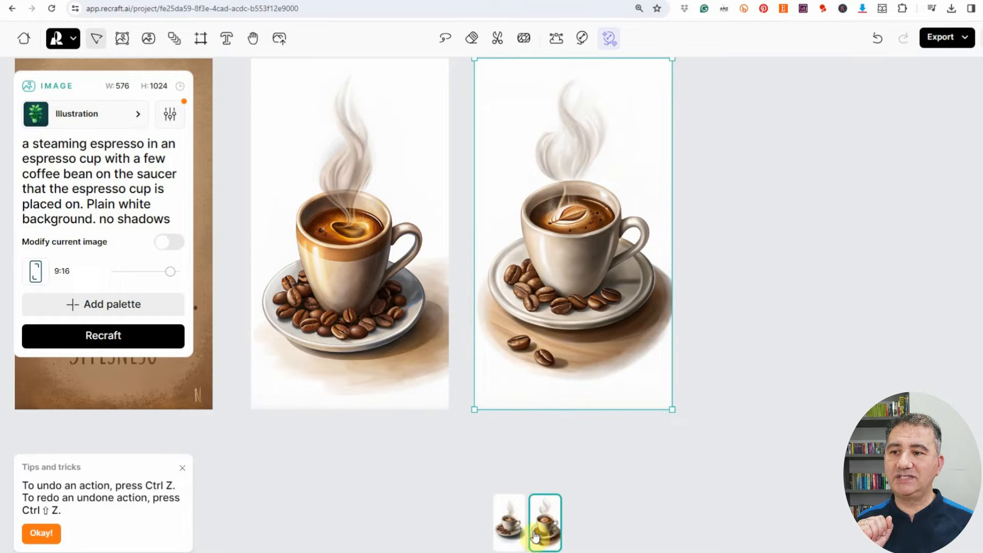
{"action": "left_click", "coordinate": [509, 535]}
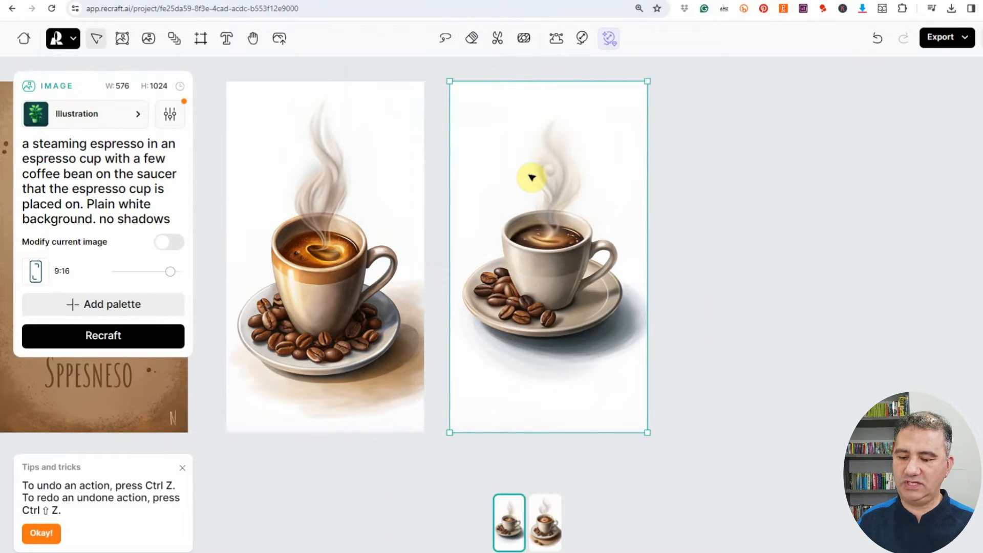
Step: Duplicate the "no shadows" espresso image and place the copy alongside the original
{"action": "left_click_drag", "start_coordinate": [532, 178], "coordinate": [742, 189]}
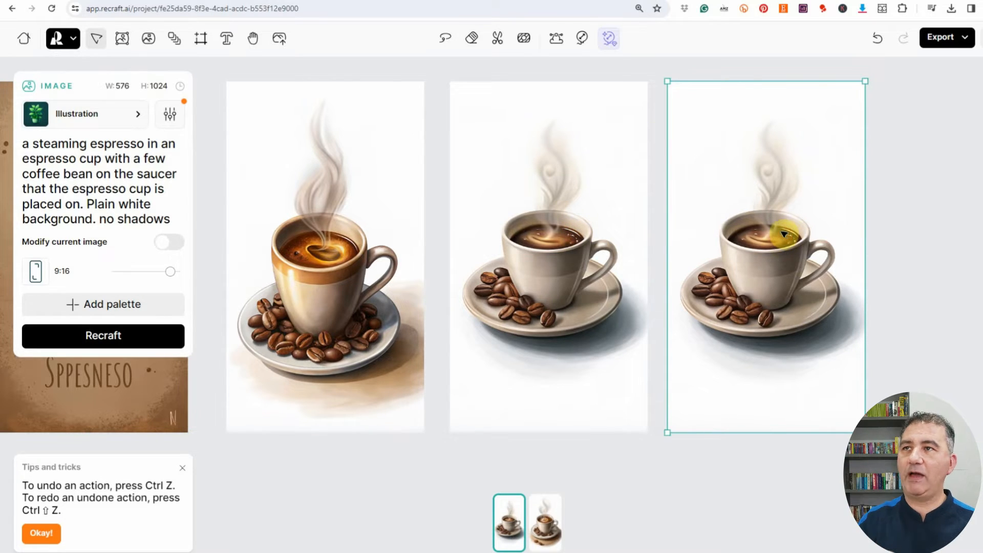
Step: Remove the background from the duplicated cup image and place its upscaled version beside the cut-out cup
{"action": "left_click", "coordinate": [498, 39]}
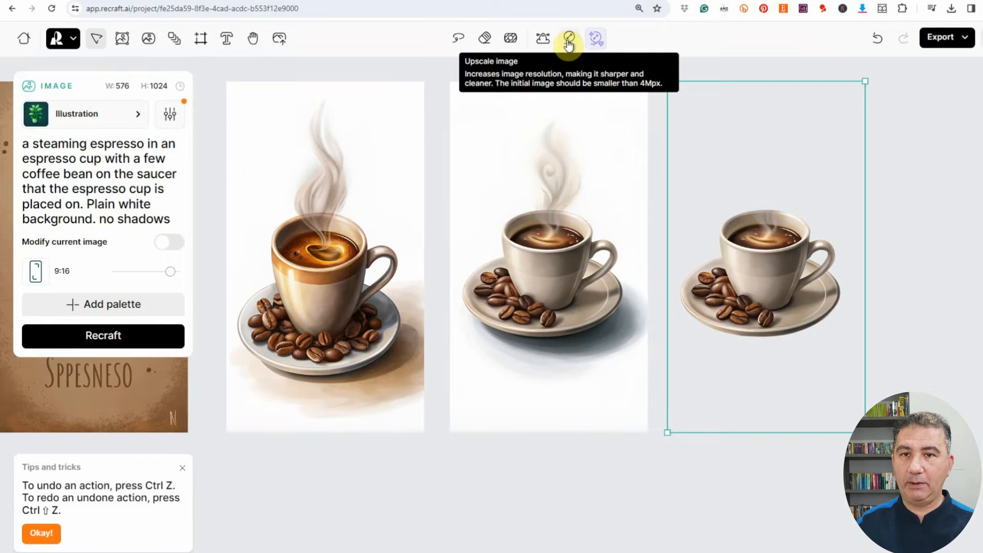
{"action": "key", "text": "space"}
{"action": "left_click_drag", "start_coordinate": [976, 285], "coordinate": [711, 167]}
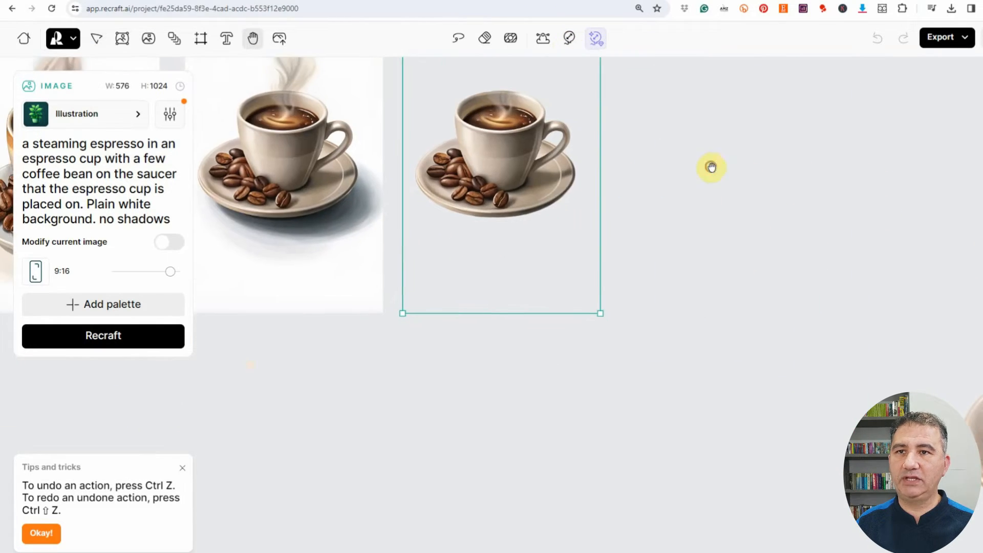
{"action": "left_click_drag", "start_coordinate": [947, 250], "coordinate": [698, 252]}
{"action": "left_click_drag", "start_coordinate": [781, 220], "coordinate": [806, 247]}
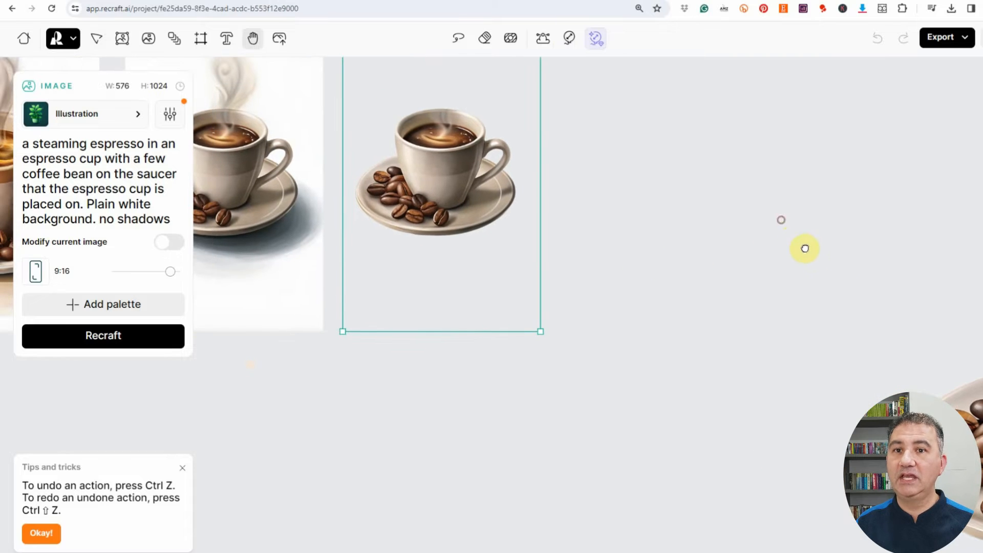
{"action": "left_click_drag", "start_coordinate": [962, 380], "coordinate": [669, 340]}
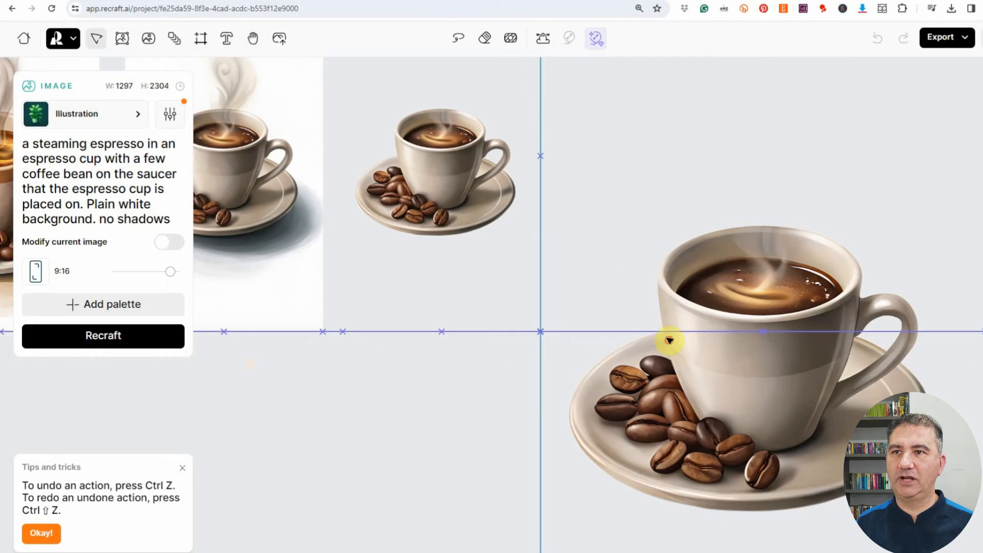
Step: Bring the whole upscaled cup into view and open its export options
{"action": "key", "text": "space"}
{"action": "left_click_drag", "start_coordinate": [630, 249], "coordinate": [667, 333]}
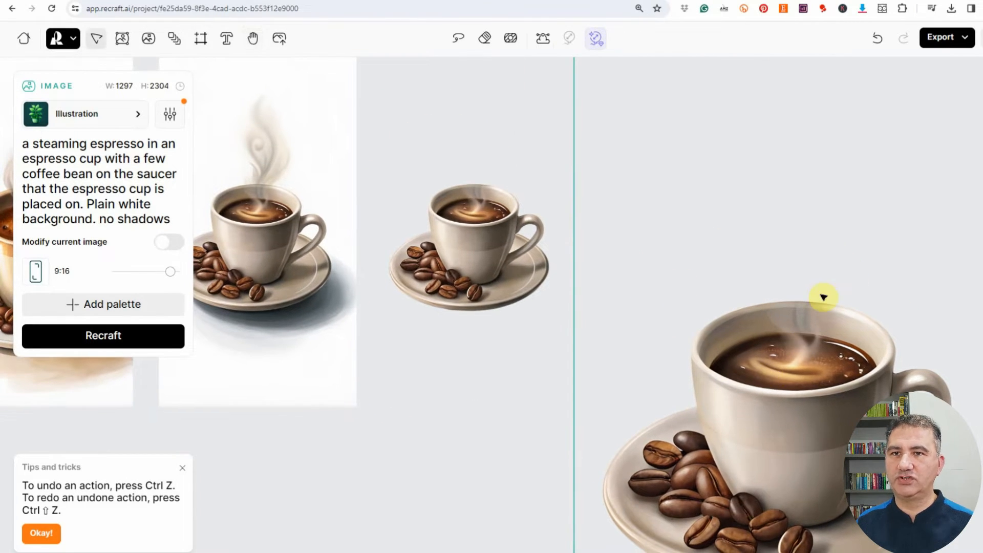
{"action": "key", "text": "ctrl+minus"}
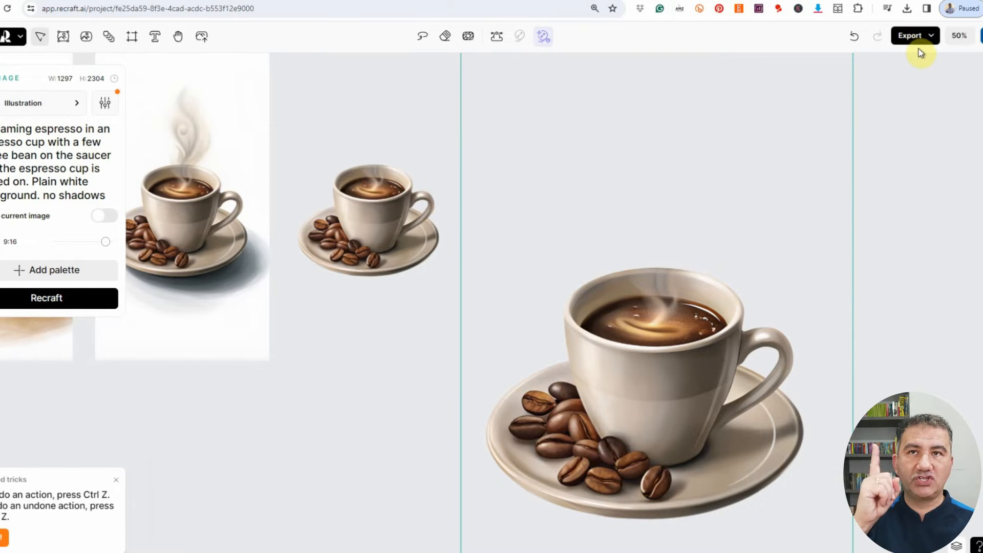
{"action": "left_click", "coordinate": [914, 37]}
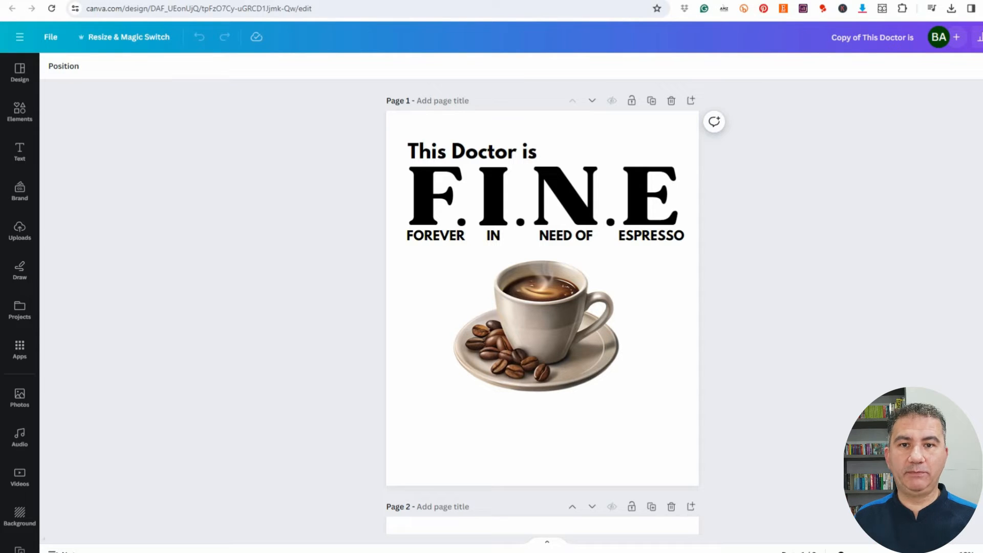
Step: Switch to the Canva design and inspect the fonts of the "This Doctor is" line, the letter F and a separating dot
{"action": "left_click", "coordinate": [468, 146]}
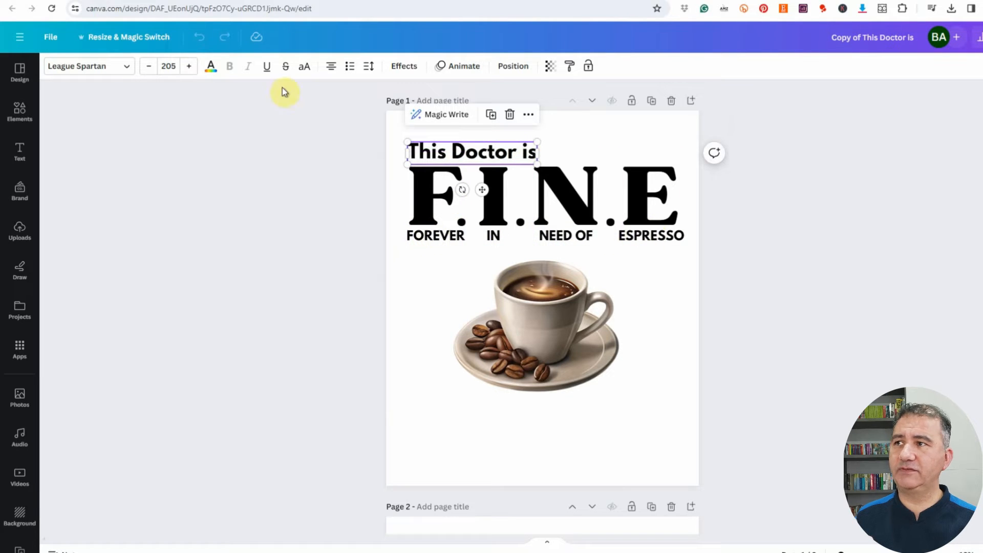
{"action": "left_click", "coordinate": [435, 196]}
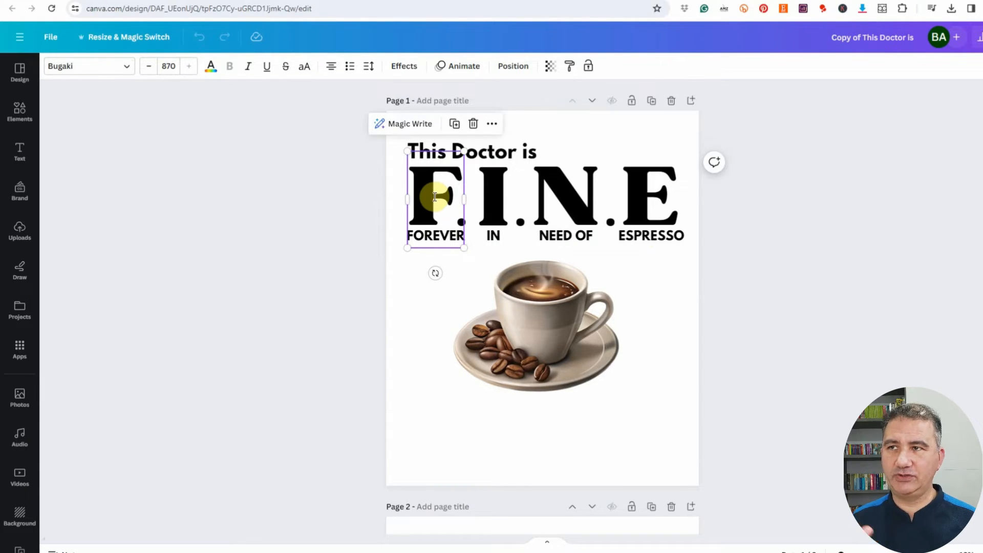
{"action": "left_click", "coordinate": [520, 225]}
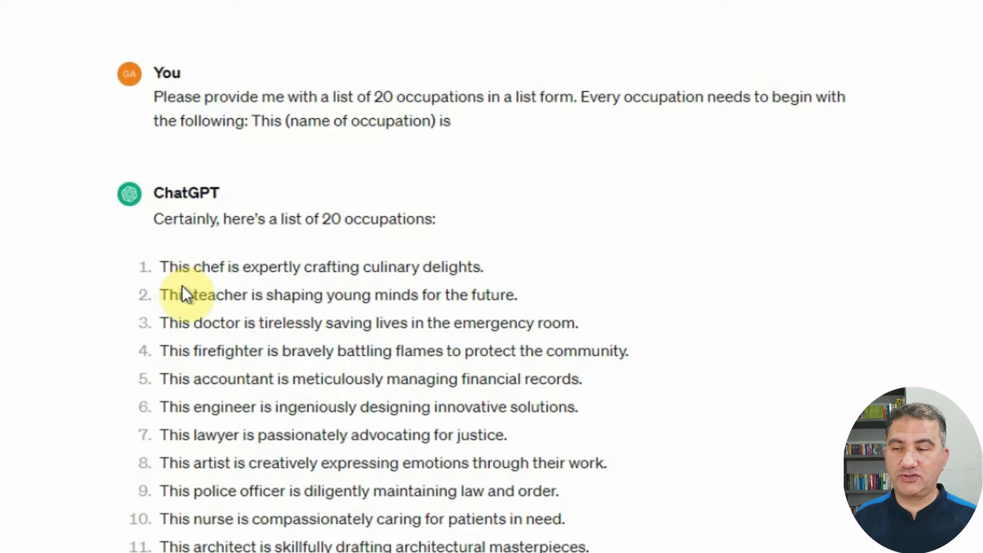
Step: Review the occupation prompts in ChatGPT and select all 20 capitalised lines from "This Chef is" to "This Actor is"
{"action": "scroll", "coordinate": [199, 382], "scroll_direction": "down", "scroll_amount": 5}
{"action": "scroll", "coordinate": [199, 379], "scroll_direction": "down", "scroll_amount": 5}
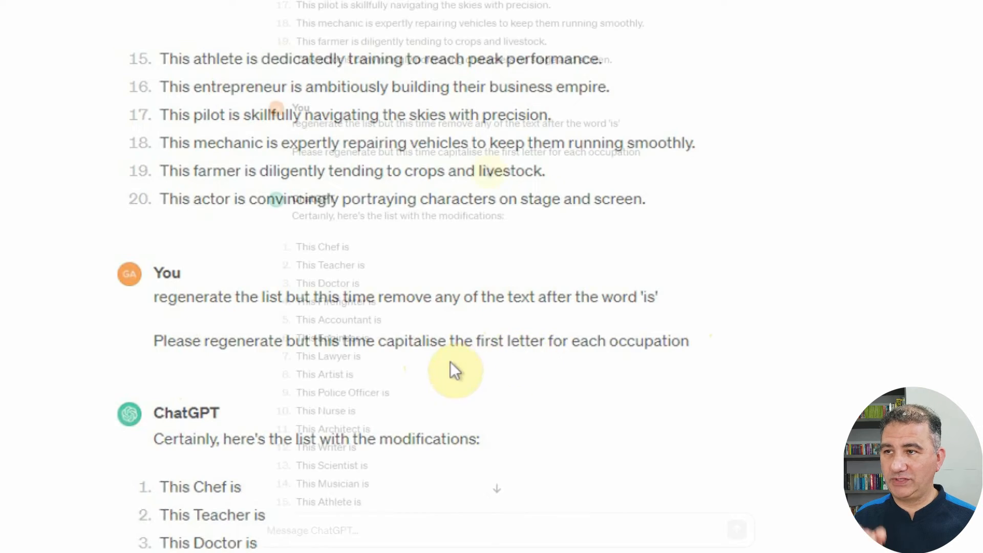
{"action": "scroll", "coordinate": [450, 361], "scroll_direction": "down", "scroll_amount": 3}
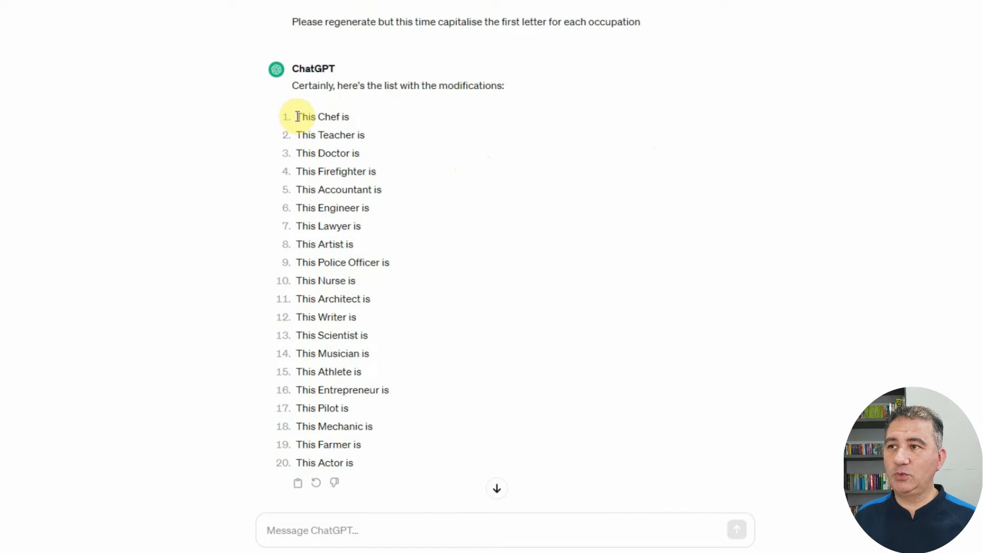
{"action": "left_click_drag", "start_coordinate": [295, 115], "coordinate": [428, 469]}
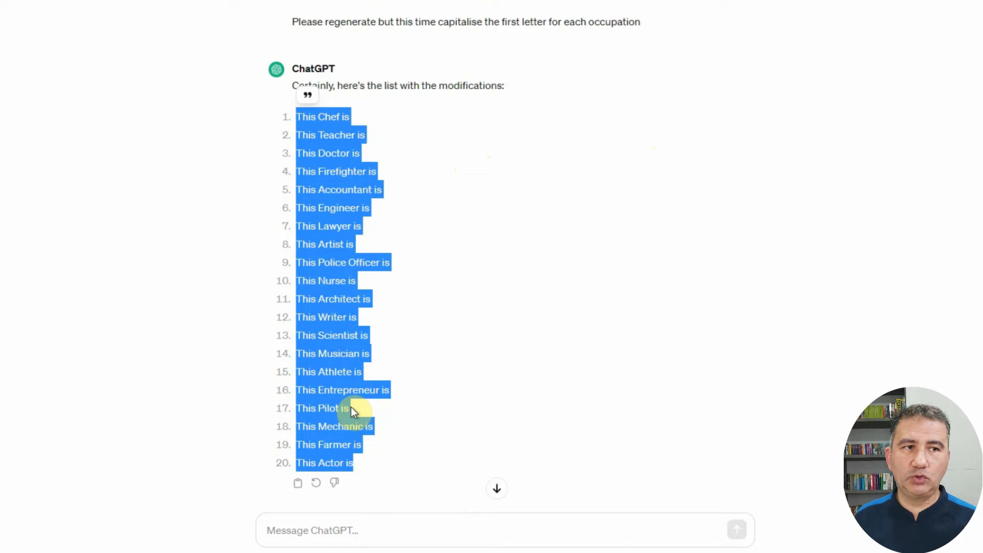
Step: Switch to the Excel sheet, enlarge its window and examine the Occupation and Acronym columns
{"action": "key", "text": "alt+Tab"}
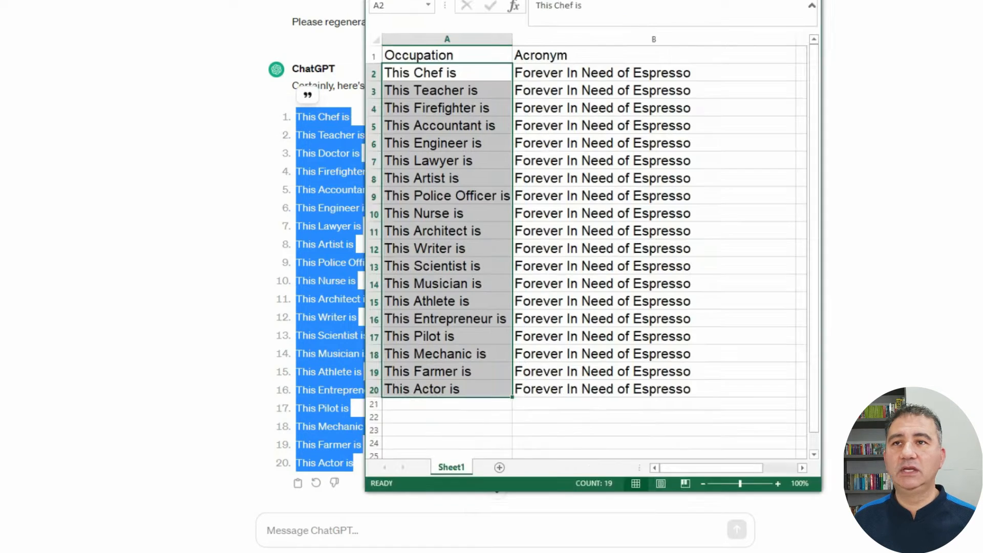
{"action": "left_click", "coordinate": [642, 1]}
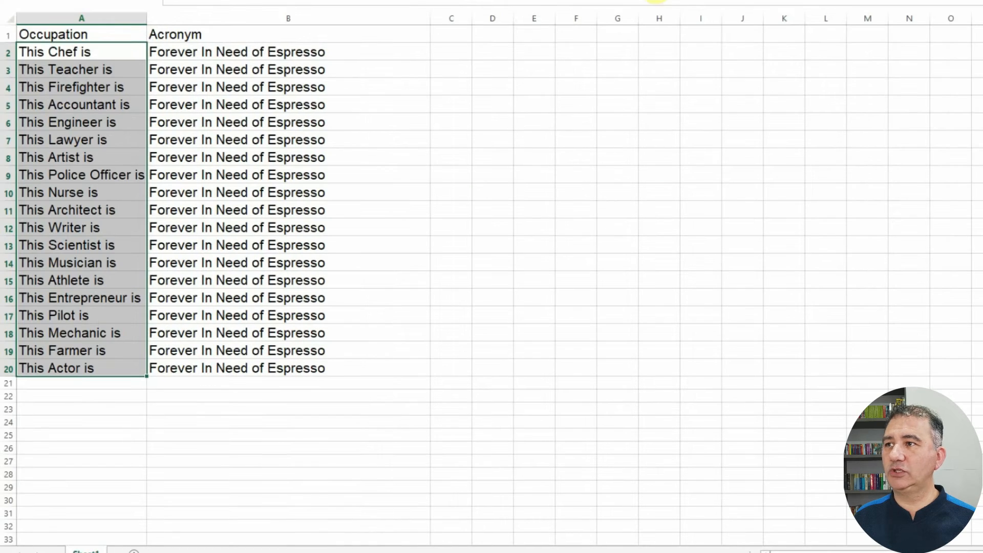
{"action": "left_click", "coordinate": [92, 34]}
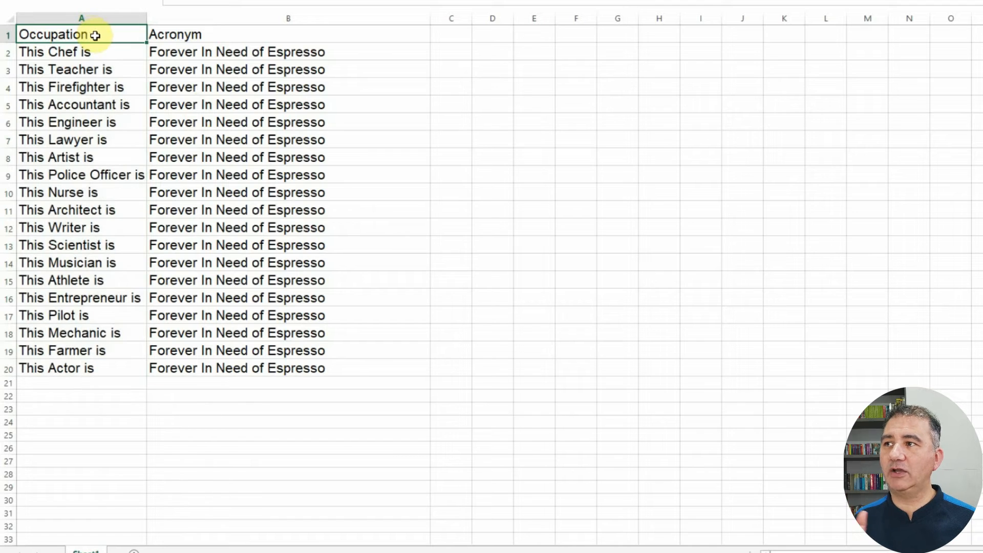
{"action": "left_click", "coordinate": [186, 34]}
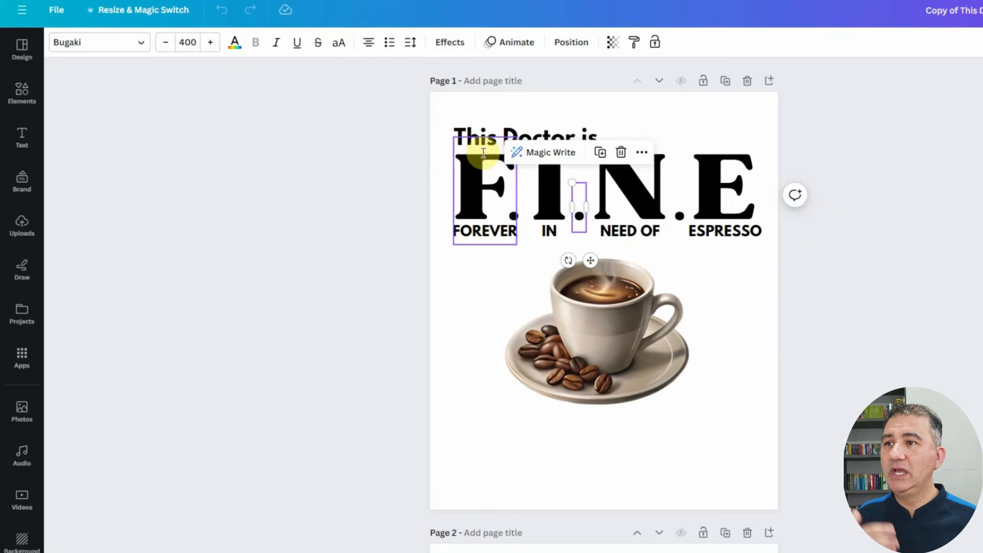
Step: In the Canva design, recolour the letter F with the lightest cream from the cup's photo colours
{"action": "left_click", "coordinate": [472, 182]}
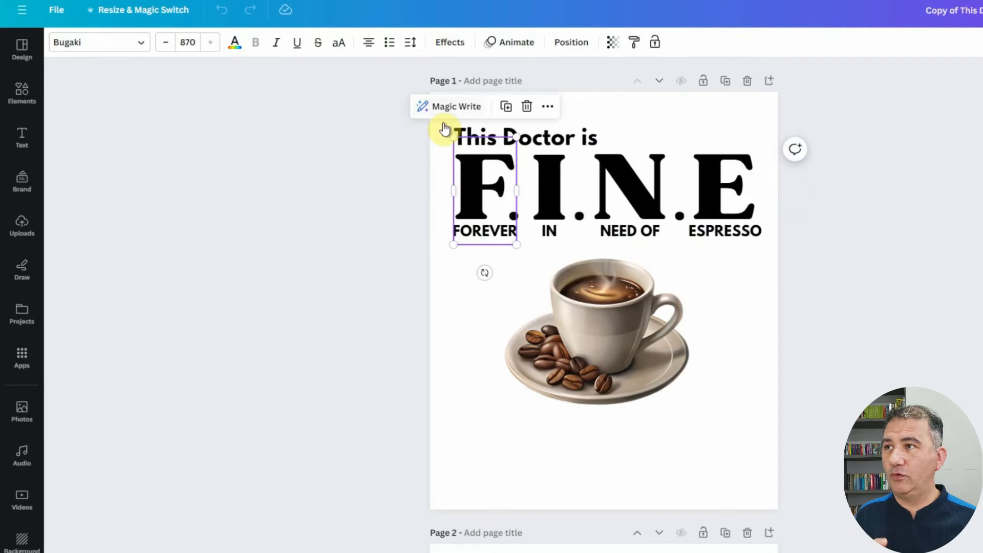
{"action": "left_click", "coordinate": [235, 44]}
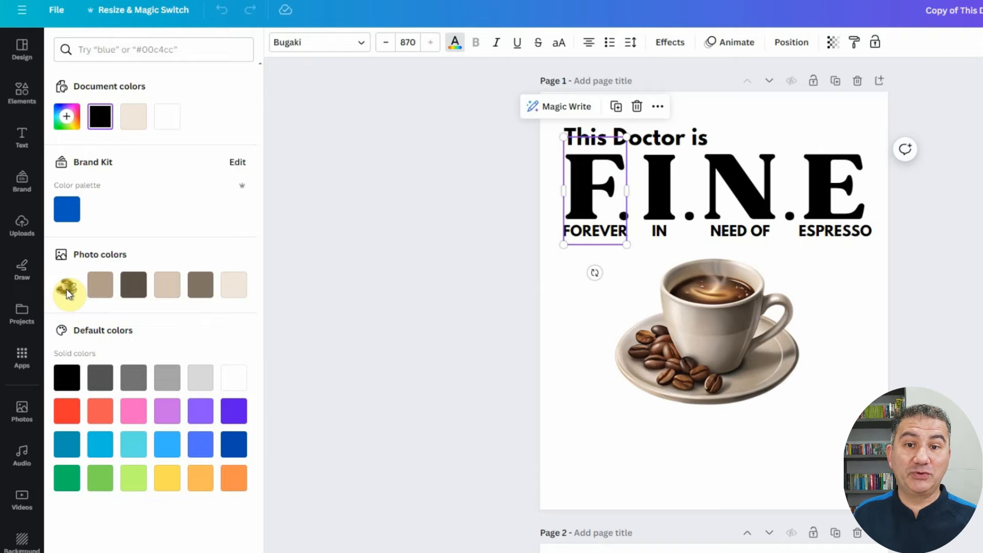
{"action": "left_click", "coordinate": [234, 284]}
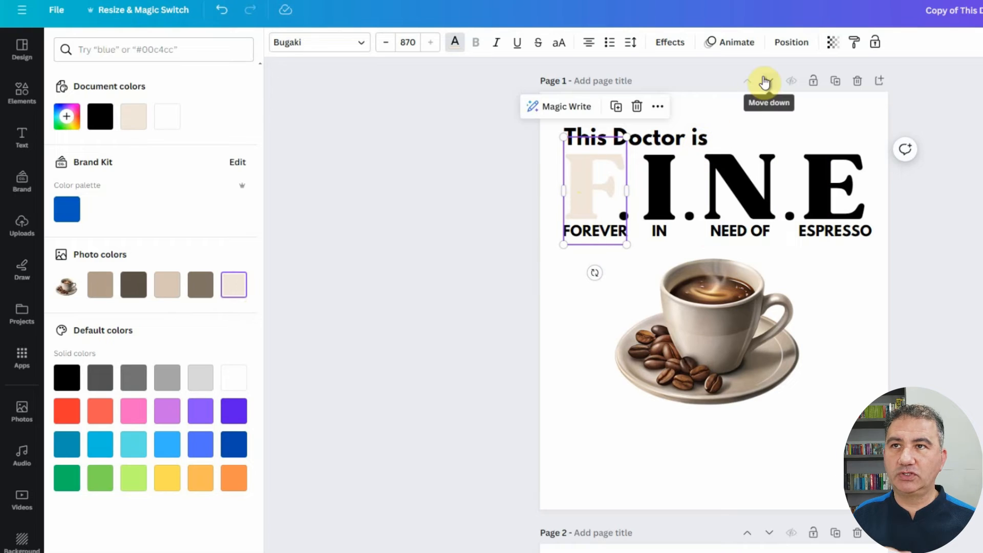
Step: Select every text layer from the E through "This Doctor is" and recolour them all with the lightest cream photo colour
{"action": "left_click", "coordinate": [793, 44]}
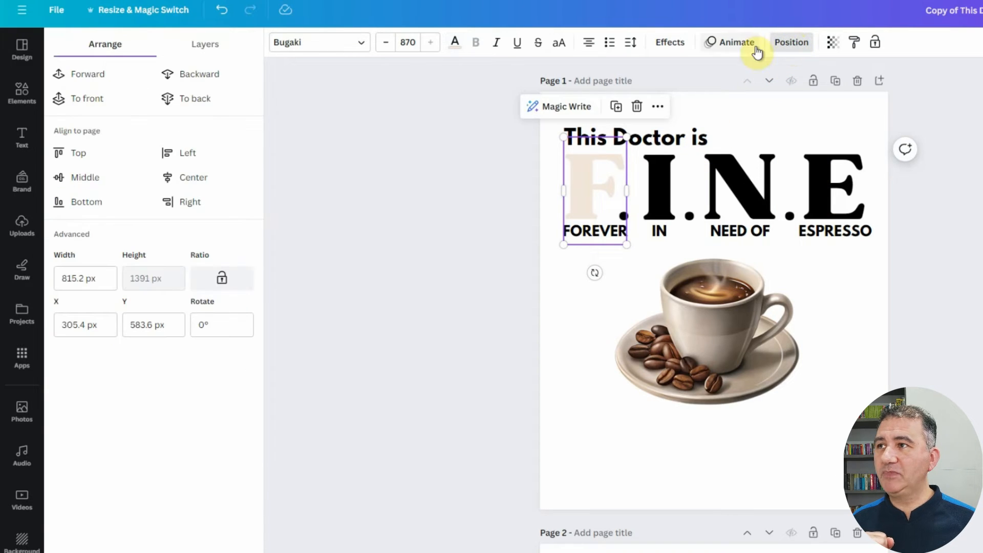
{"action": "left_click", "coordinate": [204, 51]}
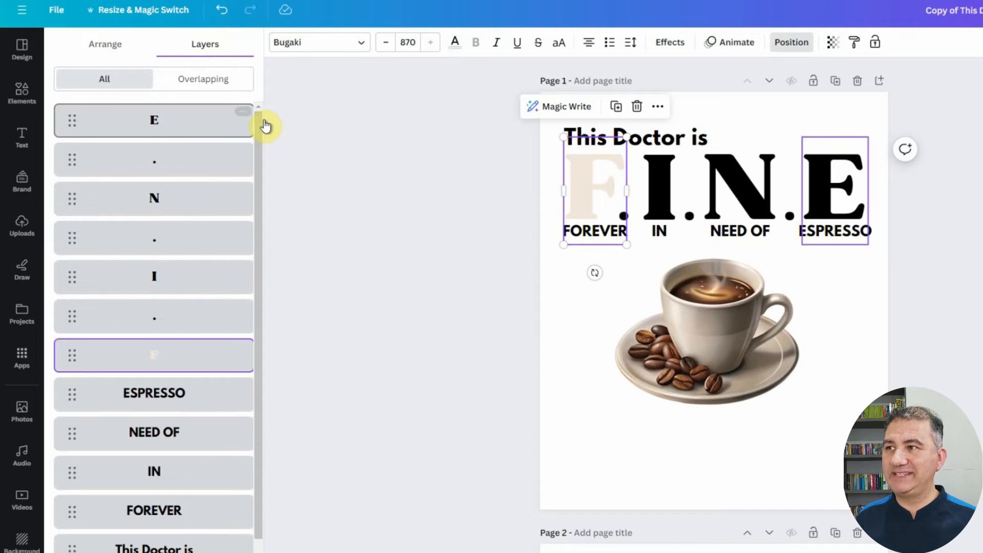
{"action": "left_click", "coordinate": [194, 132]}
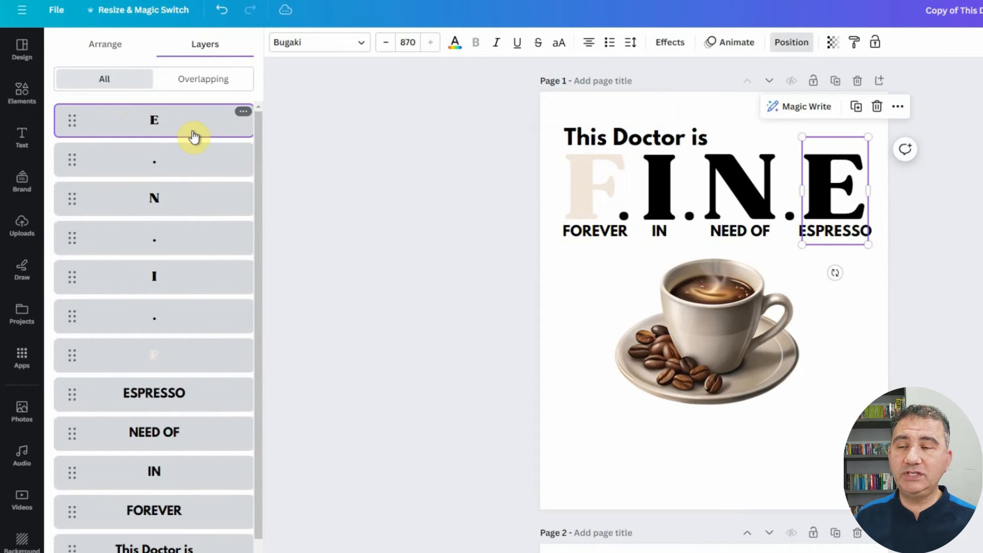
{"action": "left_click", "coordinate": [188, 161], "text": "shift"}
{"action": "left_click", "coordinate": [184, 200], "text": "shift"}
{"action": "left_click", "coordinate": [181, 230], "text": "shift"}
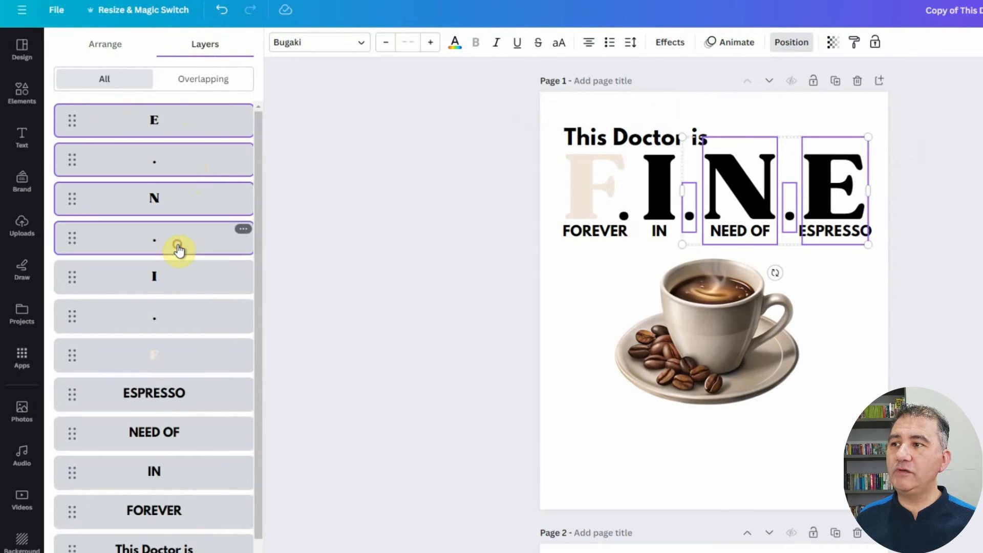
{"action": "left_click", "coordinate": [183, 276], "text": "shift"}
{"action": "left_click", "coordinate": [169, 328], "text": "shift"}
{"action": "left_click", "coordinate": [169, 398], "text": "shift"}
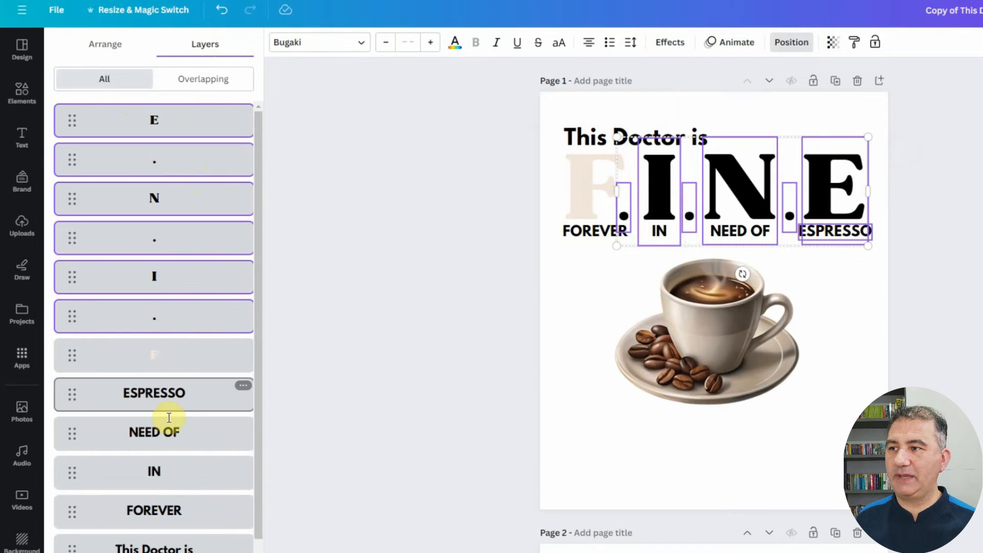
{"action": "left_click", "coordinate": [170, 430], "text": "shift"}
{"action": "left_click", "coordinate": [158, 470], "text": "shift"}
{"action": "left_click", "coordinate": [156, 508], "text": "shift"}
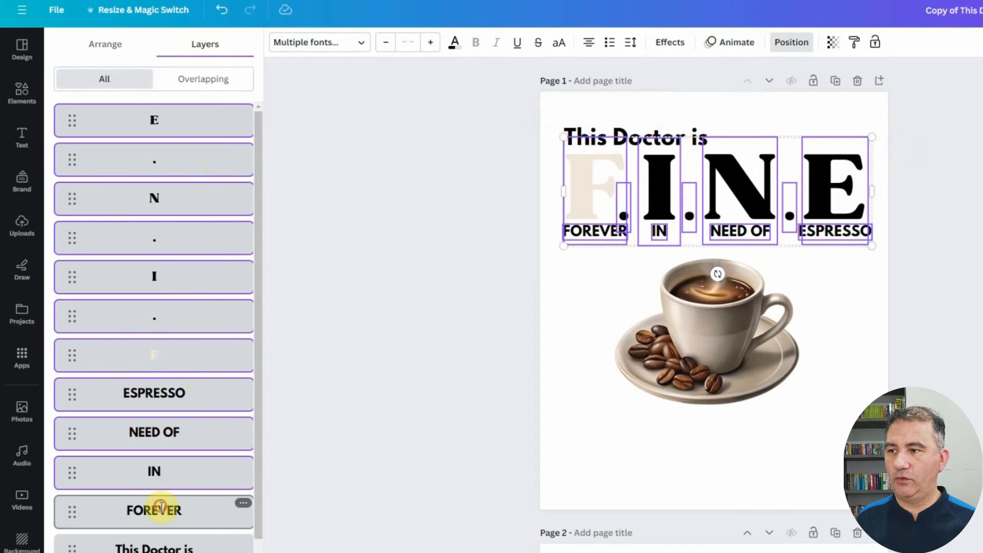
{"action": "left_click", "coordinate": [154, 543], "text": "shift"}
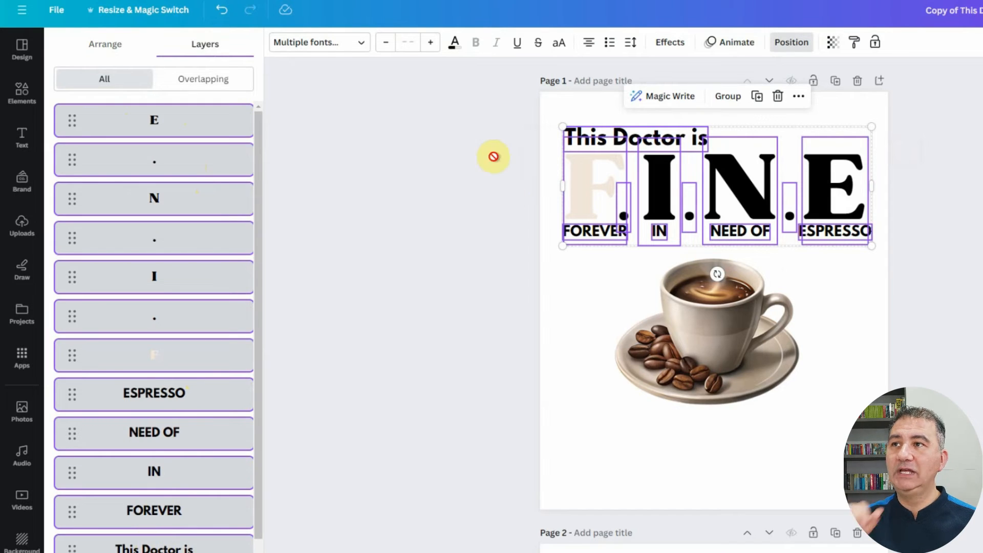
{"action": "left_click", "coordinate": [455, 46]}
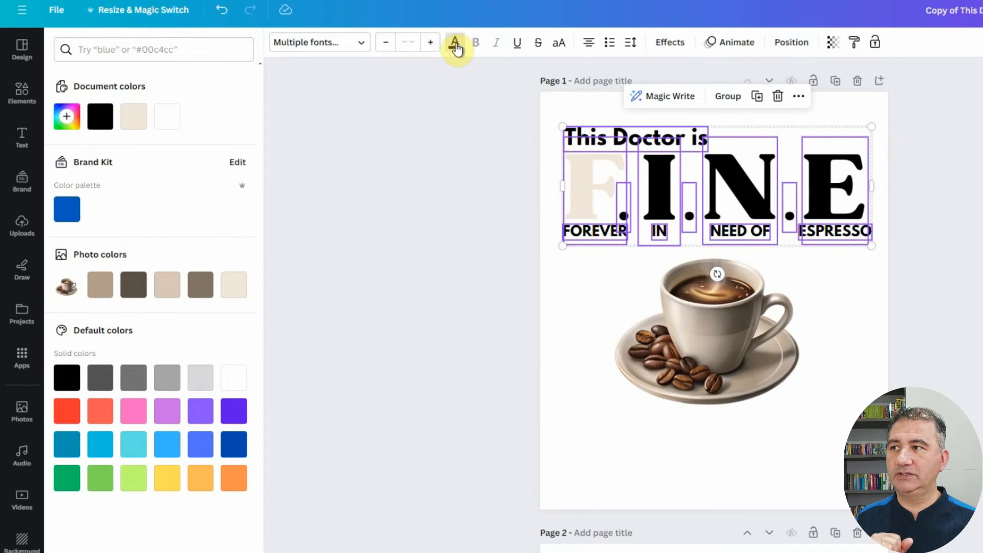
{"action": "left_click", "coordinate": [238, 290]}
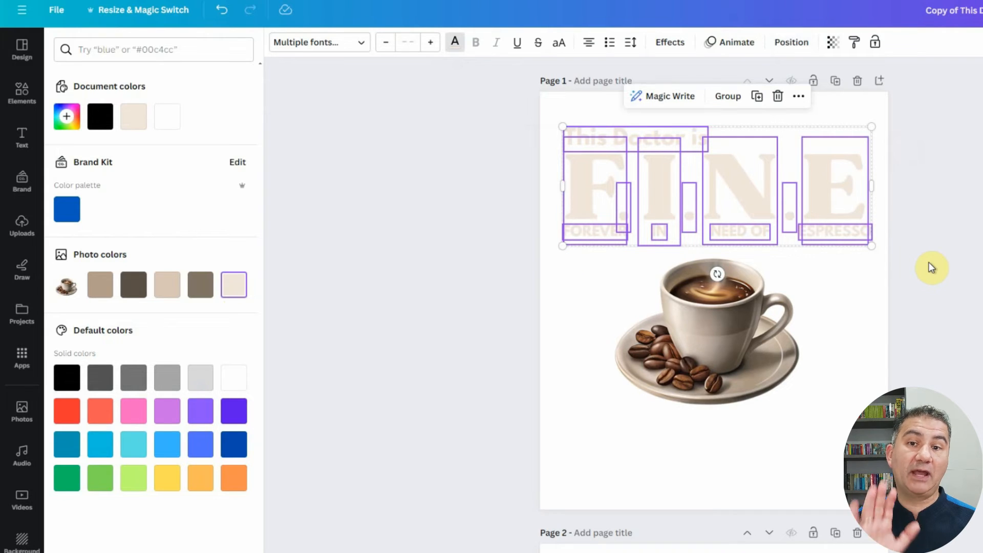
Step: Find the Bulk create app by searching "bulk" and open its table for manual data entry with page 2 in view
{"action": "scroll", "coordinate": [939, 309], "scroll_direction": "down", "scroll_amount": 8}
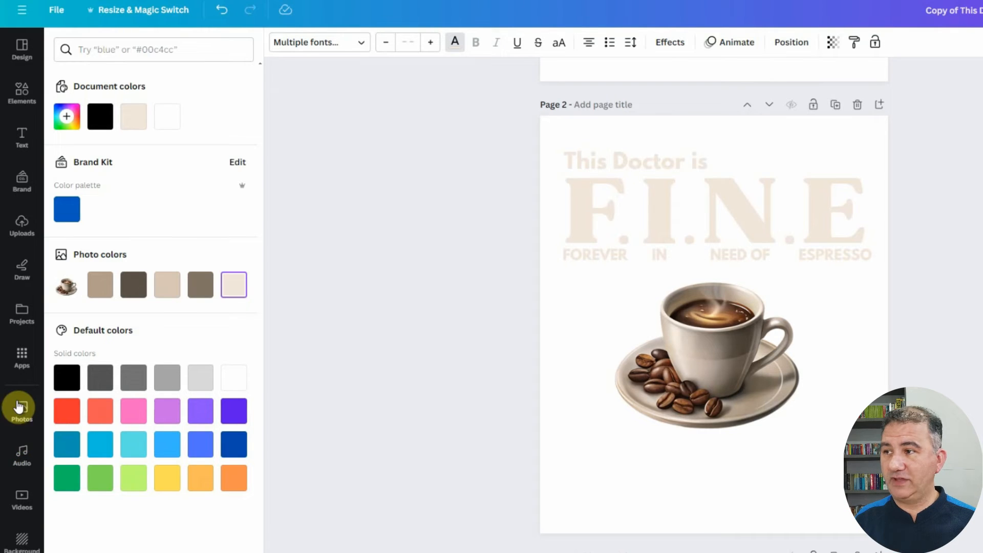
{"action": "left_click", "coordinate": [23, 358]}
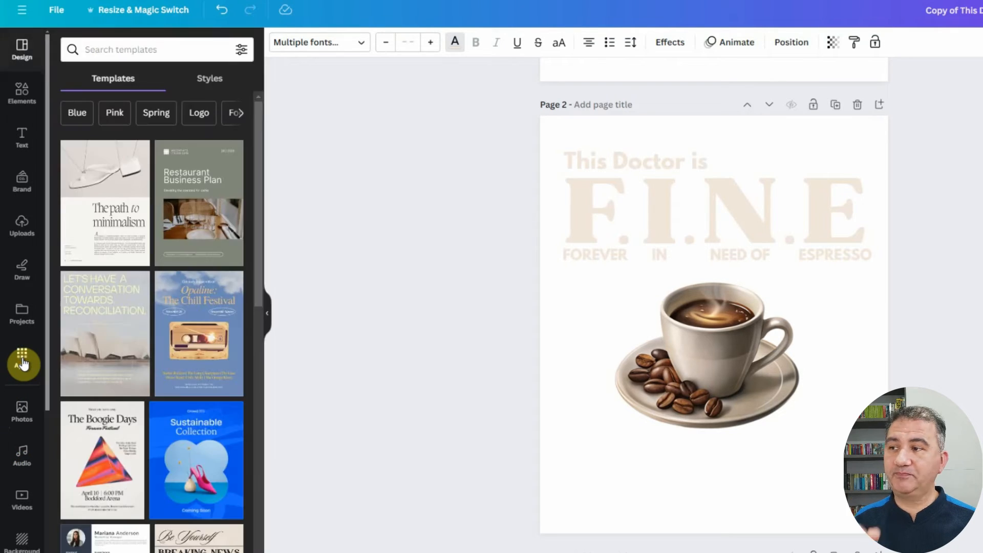
{"action": "left_click", "coordinate": [119, 57]}
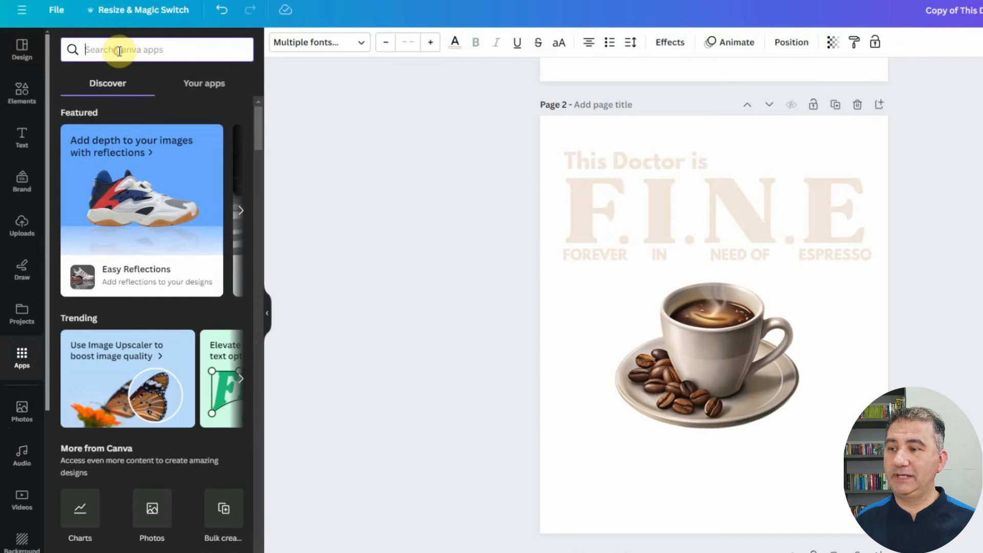
{"action": "type", "text": "bulk"}
{"action": "key", "text": "Return"}
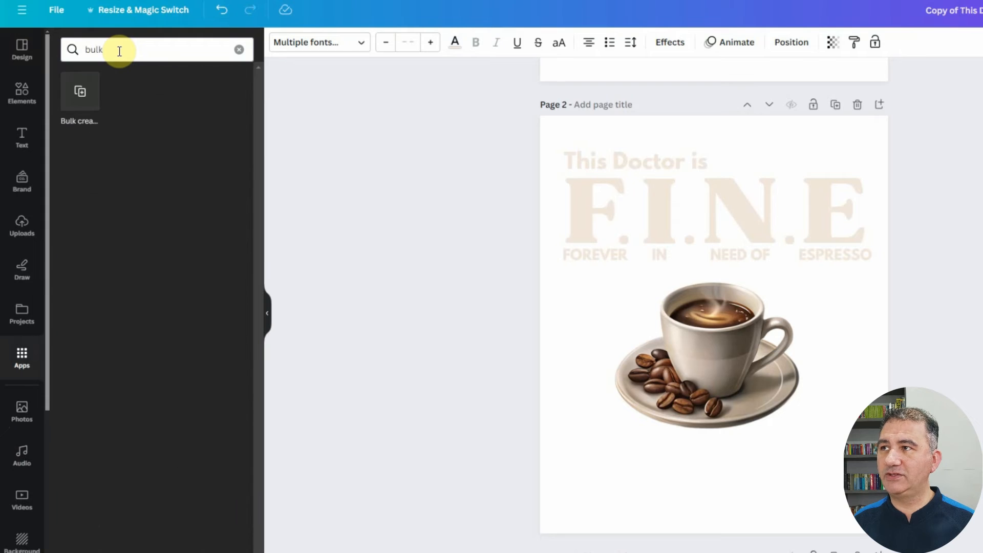
{"action": "left_click", "coordinate": [80, 97]}
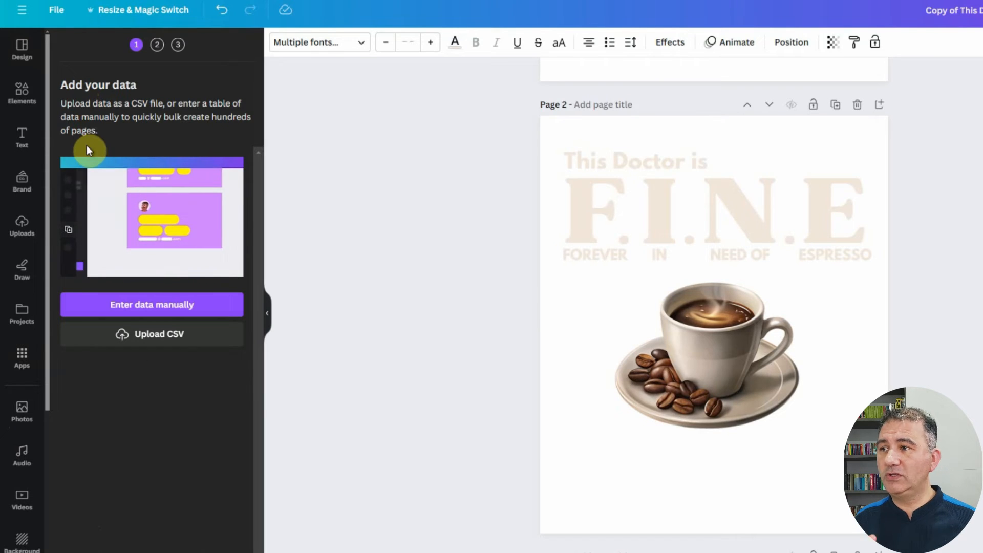
{"action": "left_click", "coordinate": [157, 309]}
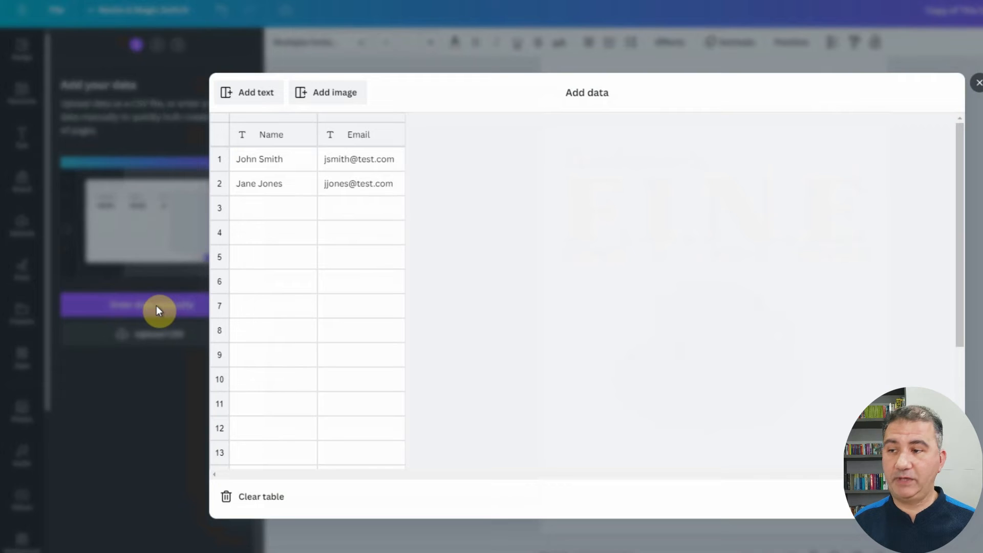
Step: Clear the sample data from the bulk table and copy the Occupation heading from Excel cell A1 into its column header
{"action": "left_click", "coordinate": [260, 498]}
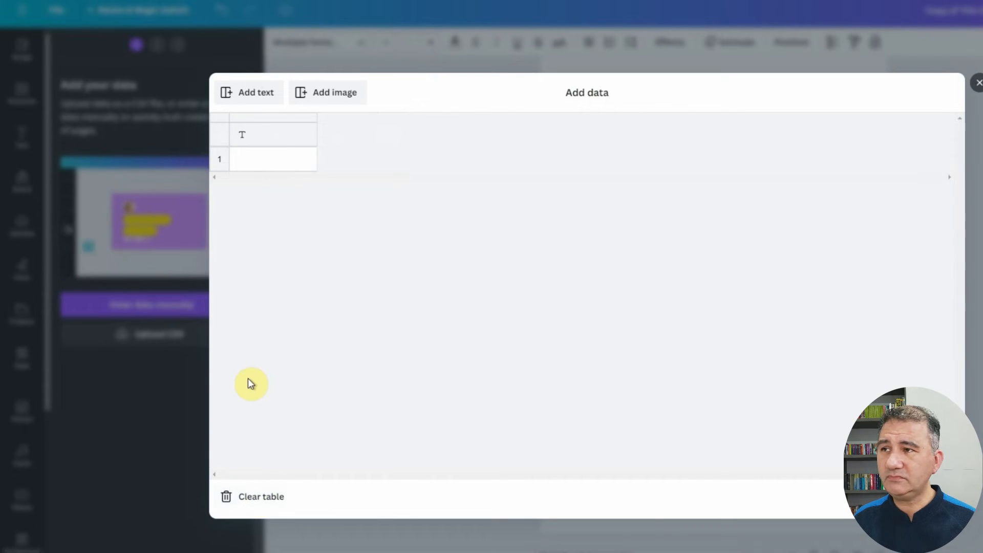
{"action": "left_click", "coordinate": [264, 137]}
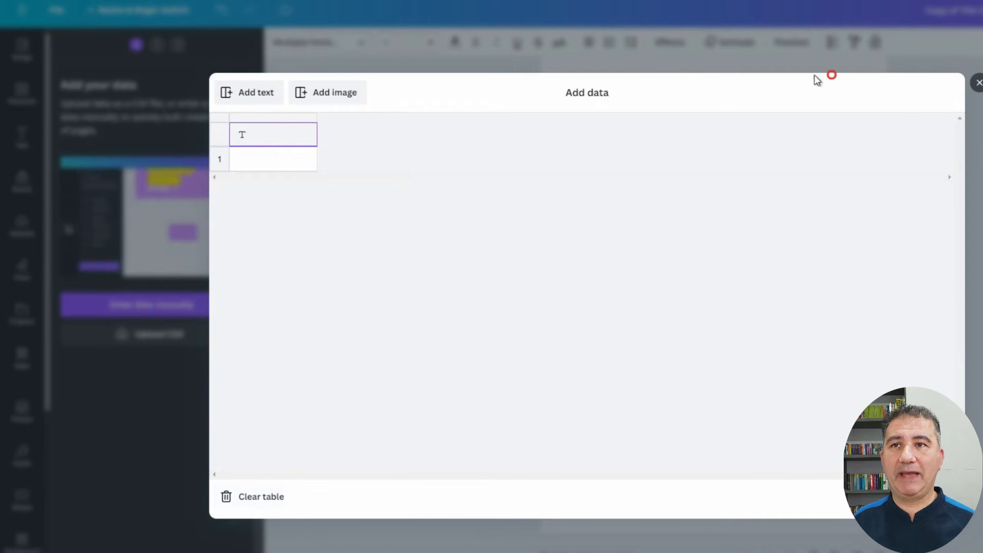
{"action": "key", "text": "alt+Tab"}
{"action": "left_click", "coordinate": [776, 201]}
{"action": "left_click", "coordinate": [754, 215]}
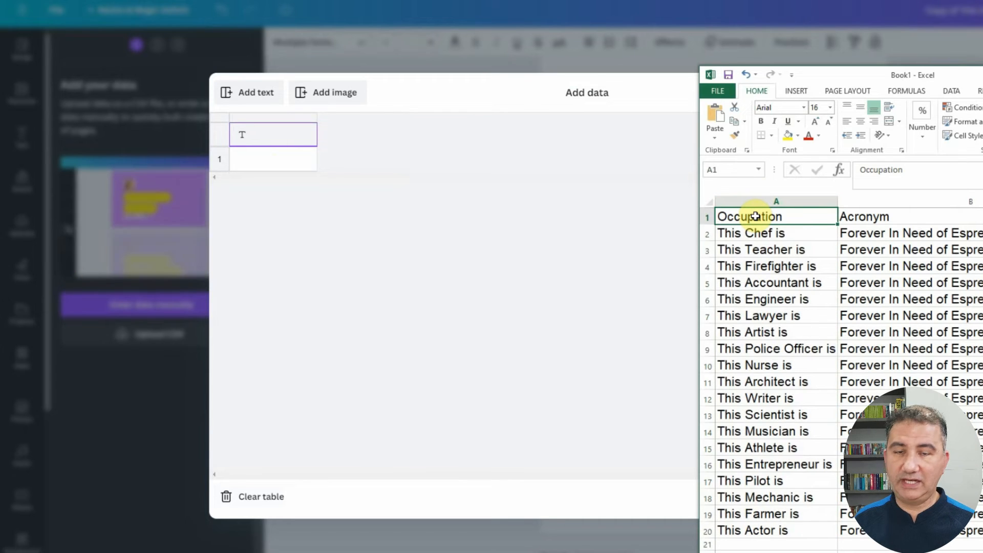
{"action": "key", "text": "ctrl+c"}
{"action": "left_click", "coordinate": [268, 135]}
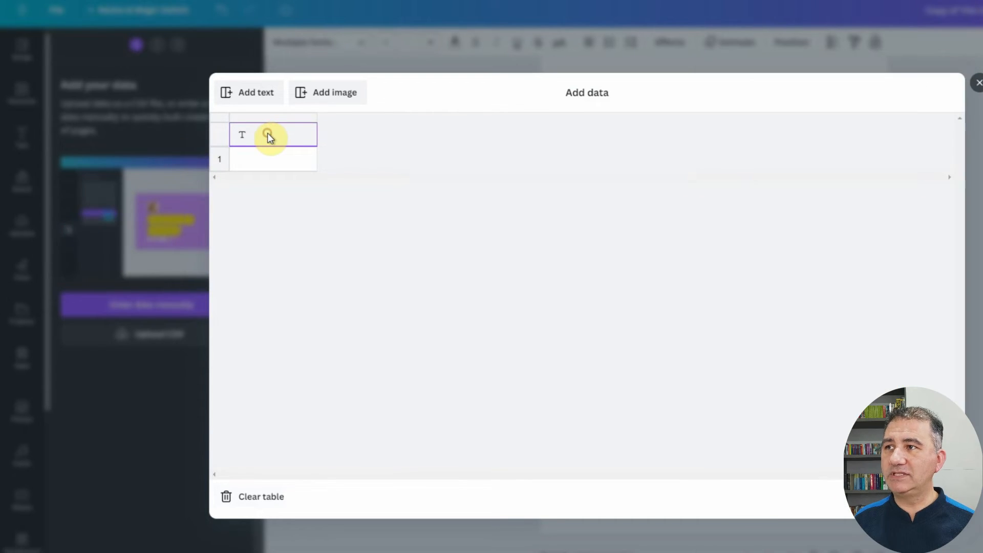
{"action": "key", "text": "ctrl+v"}
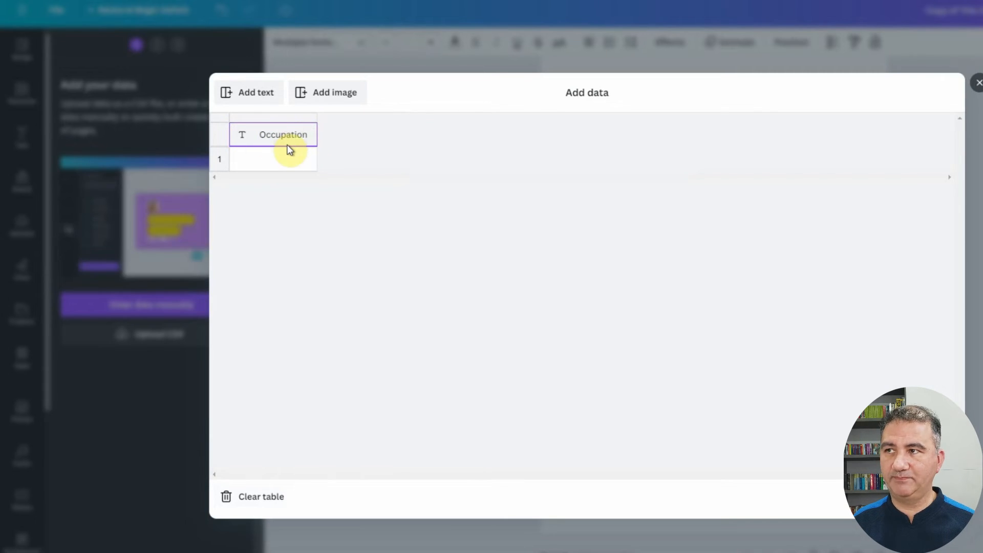
Step: Copy the occupation phrases from Excel cells A2 to A20 into the Occupation column, starting at row 1
{"action": "key", "text": "alt+Tab"}
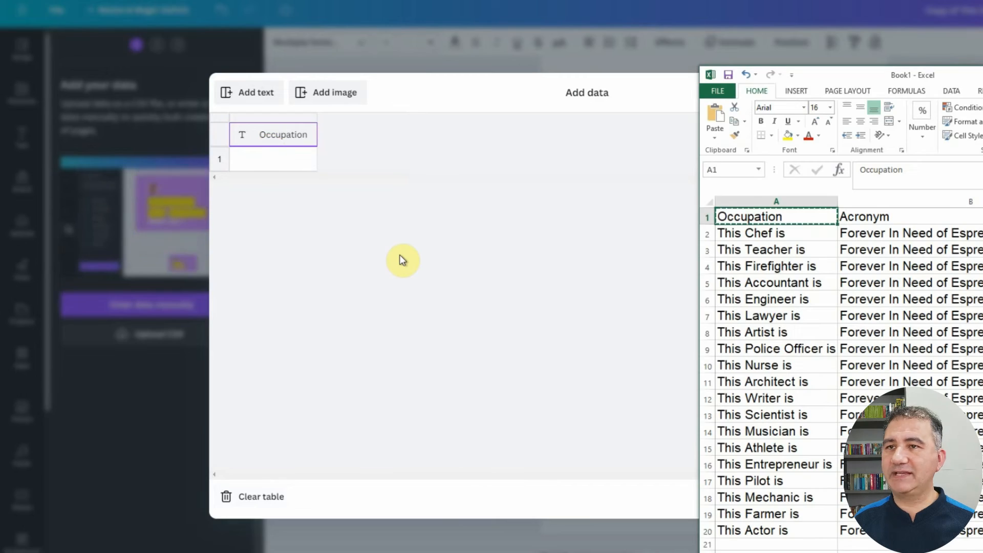
{"action": "left_click_drag", "start_coordinate": [734, 234], "coordinate": [748, 530]}
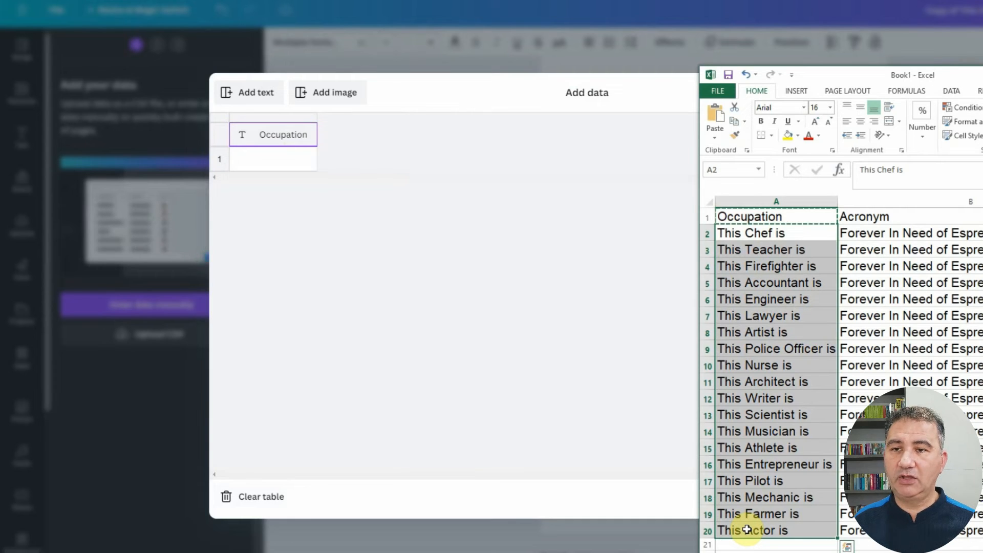
{"action": "key", "text": "ctrl+c"}
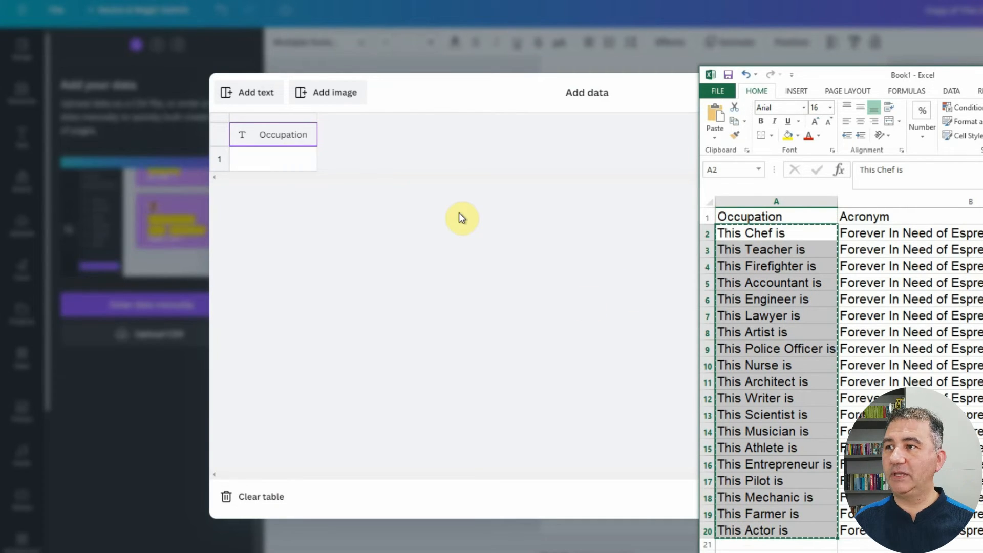
{"action": "left_click", "coordinate": [254, 159]}
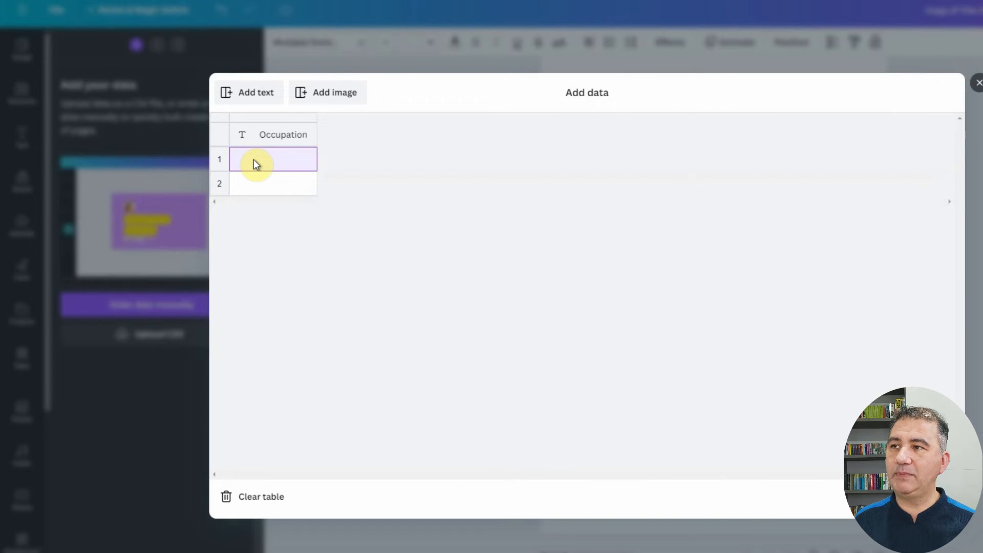
{"action": "key", "text": "ctrl+v"}
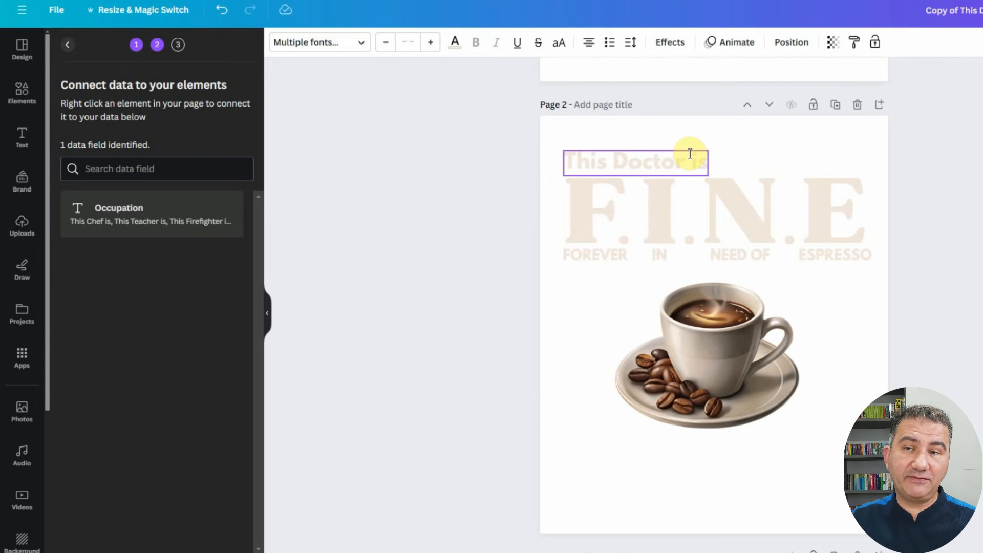
Step: Connect the "This Doctor is" text on page 2 to the Occupation data field and continue to generating the pages
{"action": "left_click", "coordinate": [631, 158]}
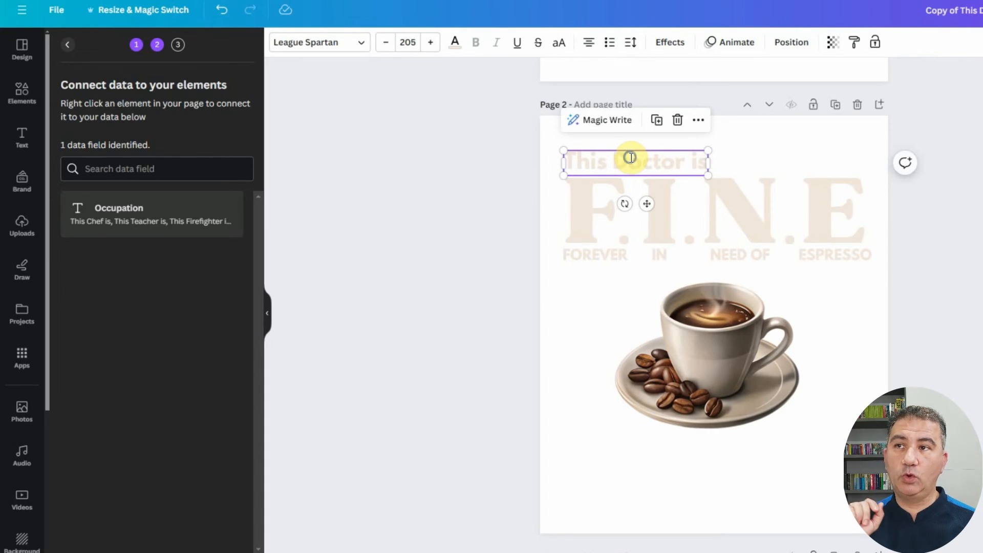
{"action": "right_click", "coordinate": [631, 158]}
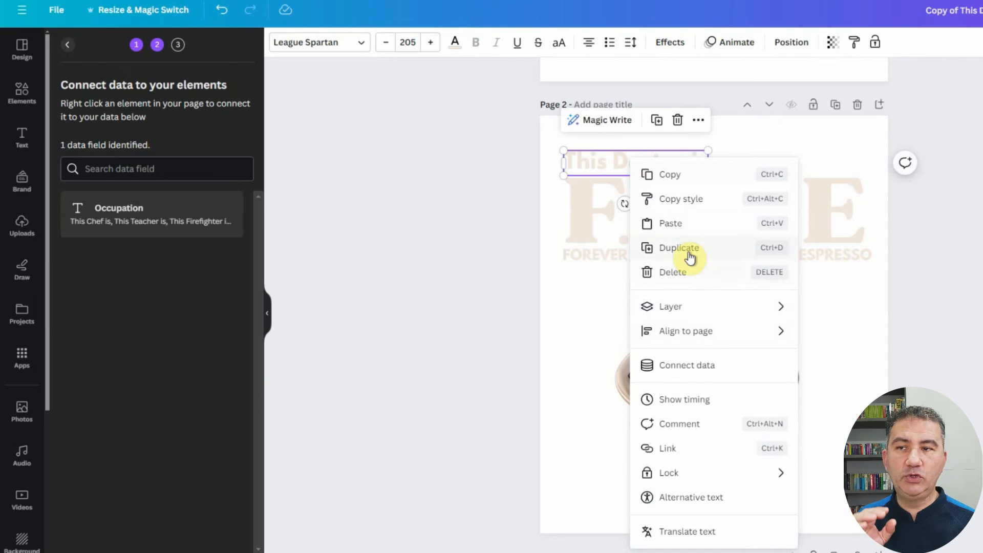
{"action": "left_click", "coordinate": [677, 373]}
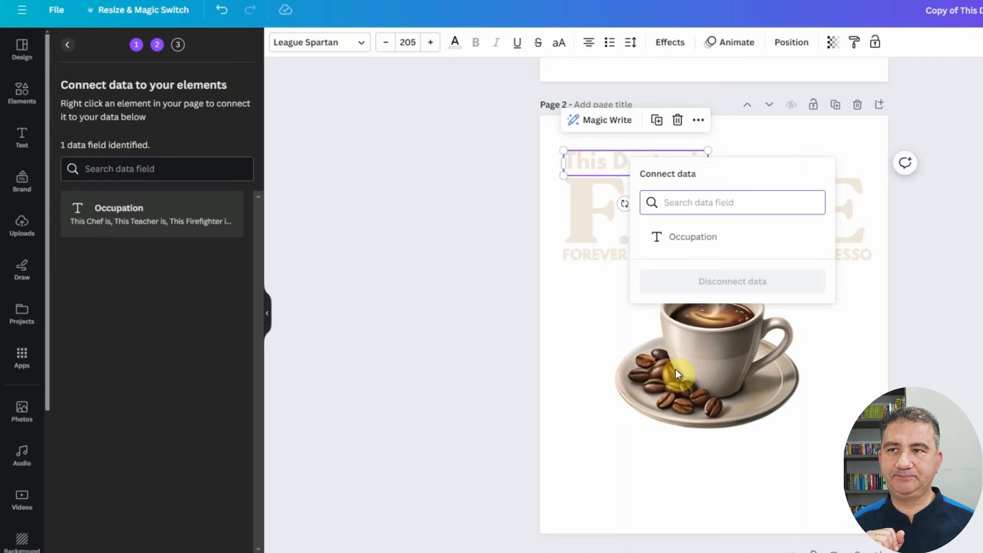
{"action": "left_click", "coordinate": [683, 237]}
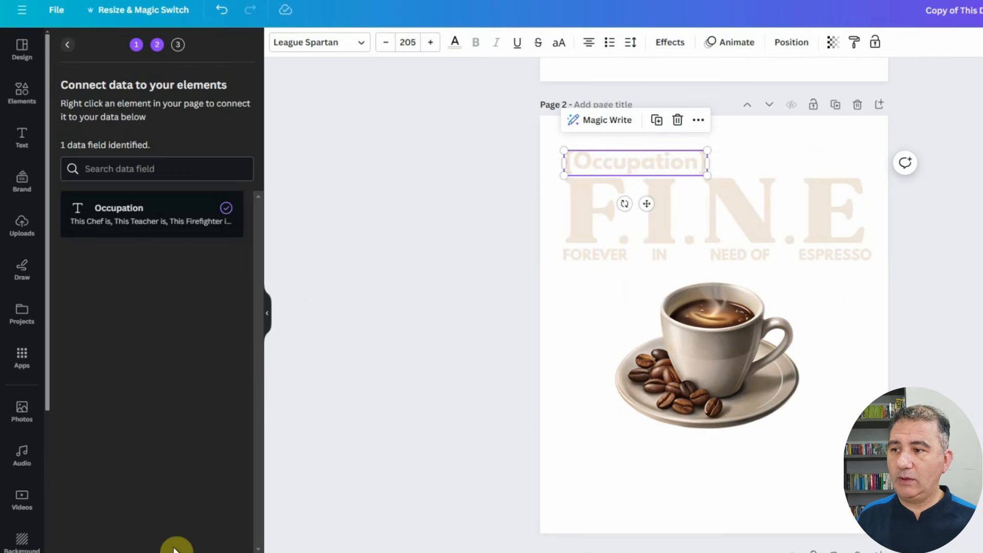
{"action": "left_click", "coordinate": [175, 547]}
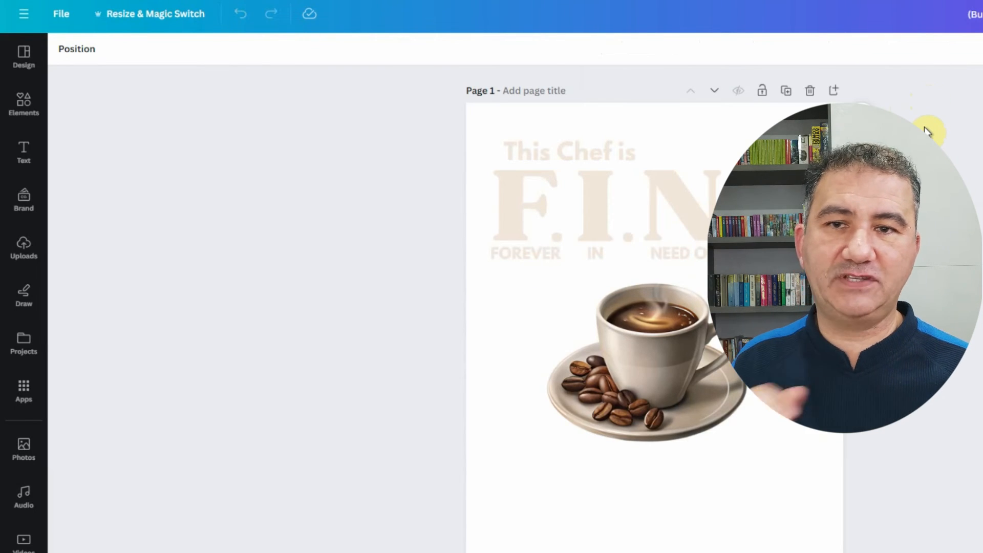
Step: On page 3 of the generated design, move "This Firefighter is" so it lines up with the start of FOREVER
{"action": "scroll", "coordinate": [926, 131], "scroll_direction": "down", "scroll_amount": 10}
{"action": "scroll", "coordinate": [926, 131], "scroll_direction": "down", "scroll_amount": 3}
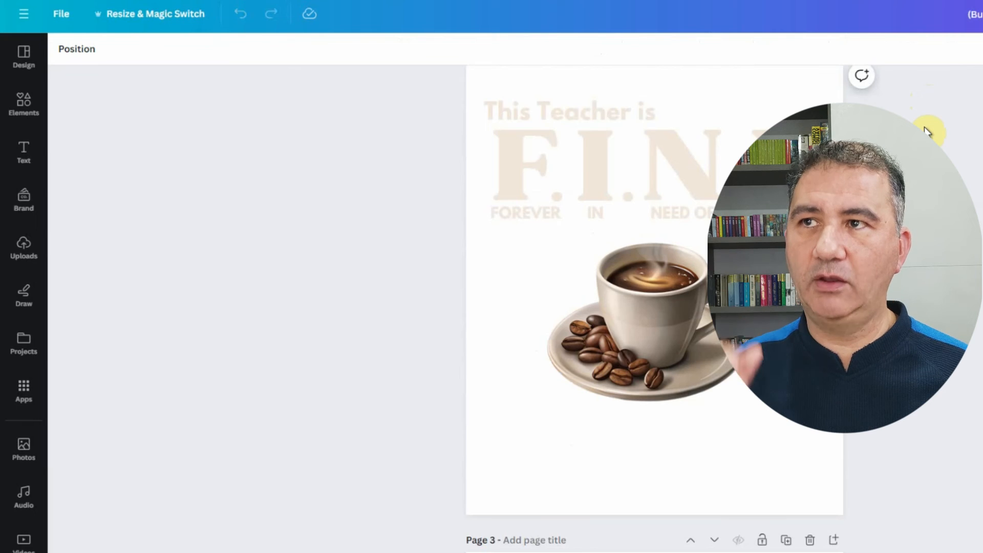
{"action": "scroll", "coordinate": [925, 131], "scroll_direction": "down", "scroll_amount": 4}
{"action": "scroll", "coordinate": [925, 131], "scroll_direction": "down", "scroll_amount": 5}
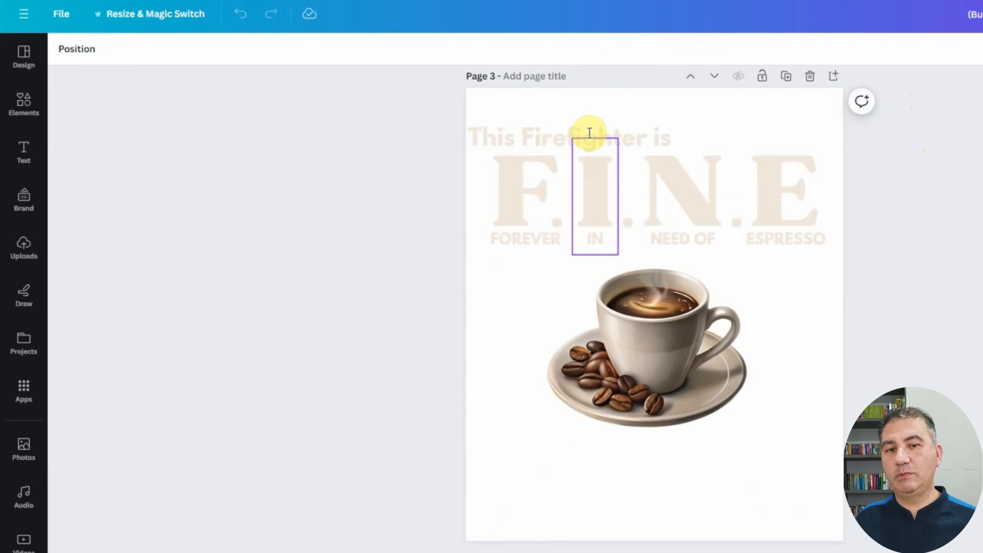
{"action": "left_click_drag", "start_coordinate": [487, 131], "coordinate": [510, 133]}
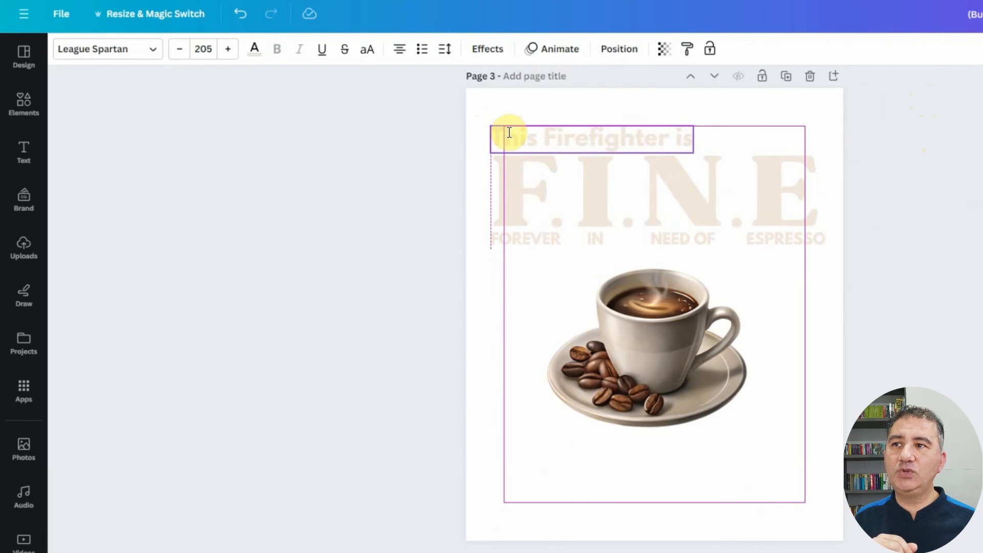
{"action": "left_click_drag", "start_coordinate": [509, 132], "coordinate": [507, 132]}
Step: Move the "This Accountant is" text on page 4 to the top of the layer stack, above the E
{"action": "scroll", "coordinate": [526, 149], "scroll_direction": "down", "scroll_amount": 6}
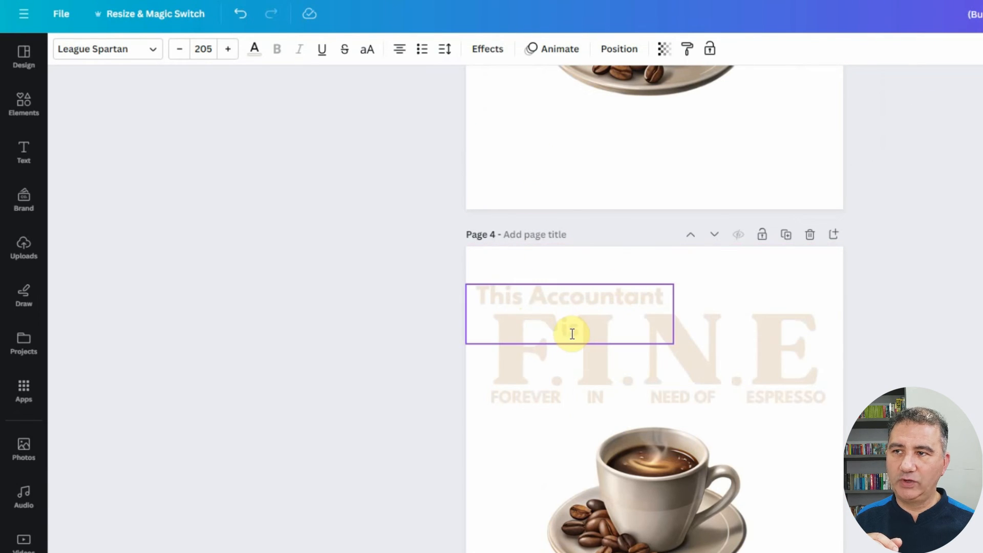
{"action": "left_click", "coordinate": [565, 289]}
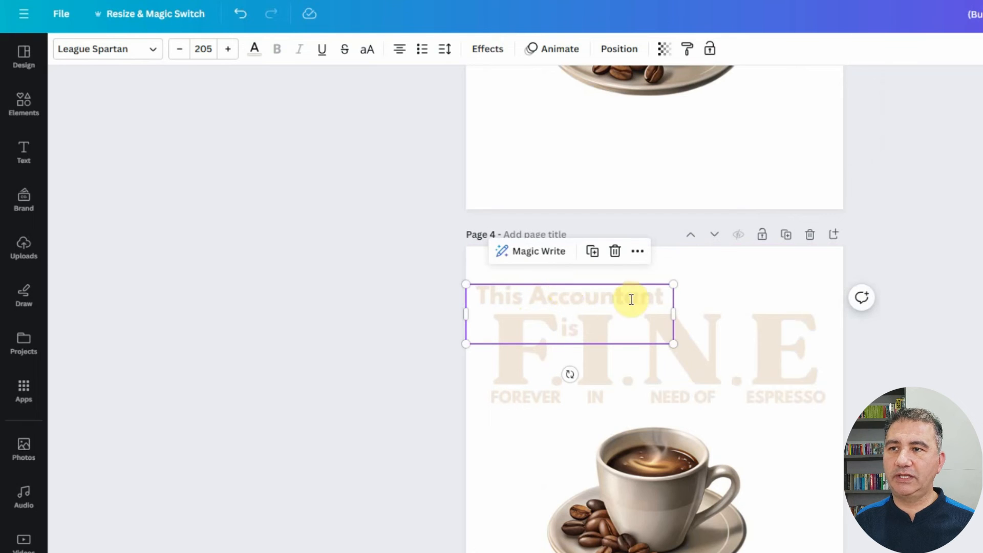
{"action": "left_click", "coordinate": [674, 313]}
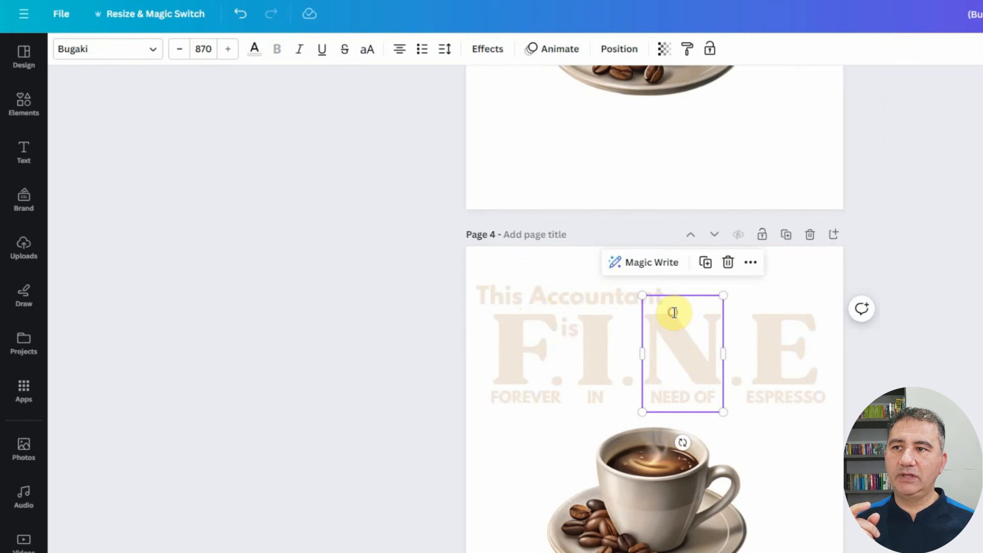
{"action": "left_click", "coordinate": [583, 300]}
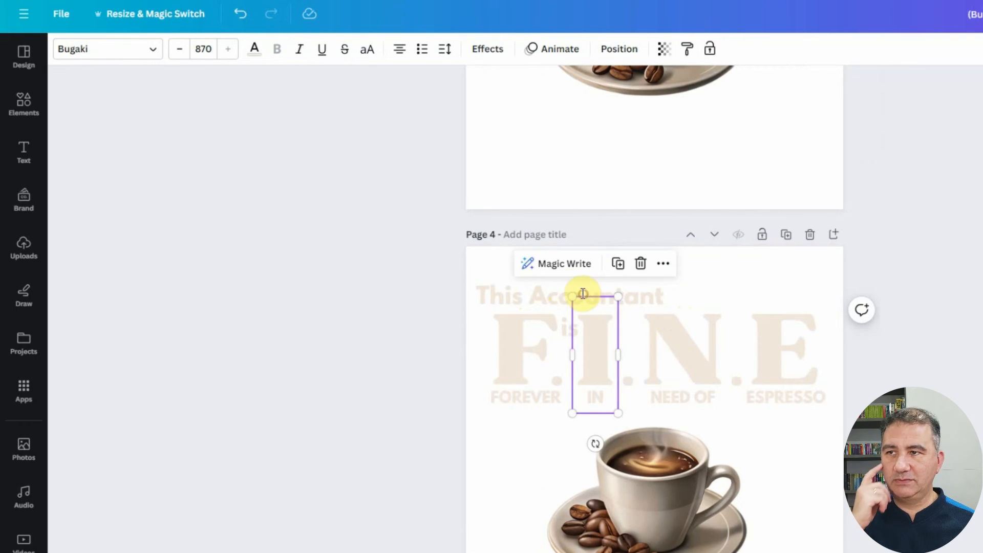
{"action": "left_click", "coordinate": [544, 291]}
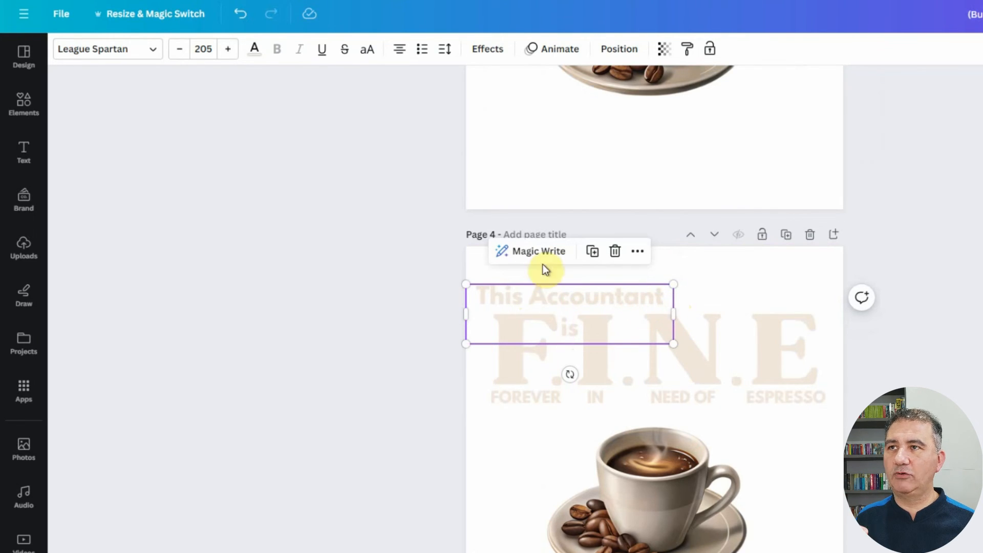
{"action": "left_click", "coordinate": [619, 49]}
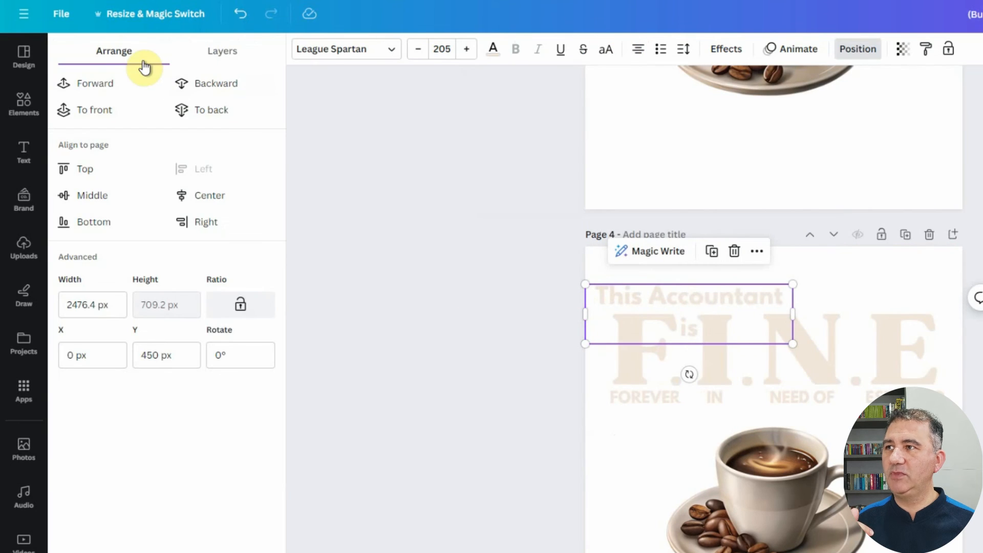
{"action": "left_click", "coordinate": [217, 56]}
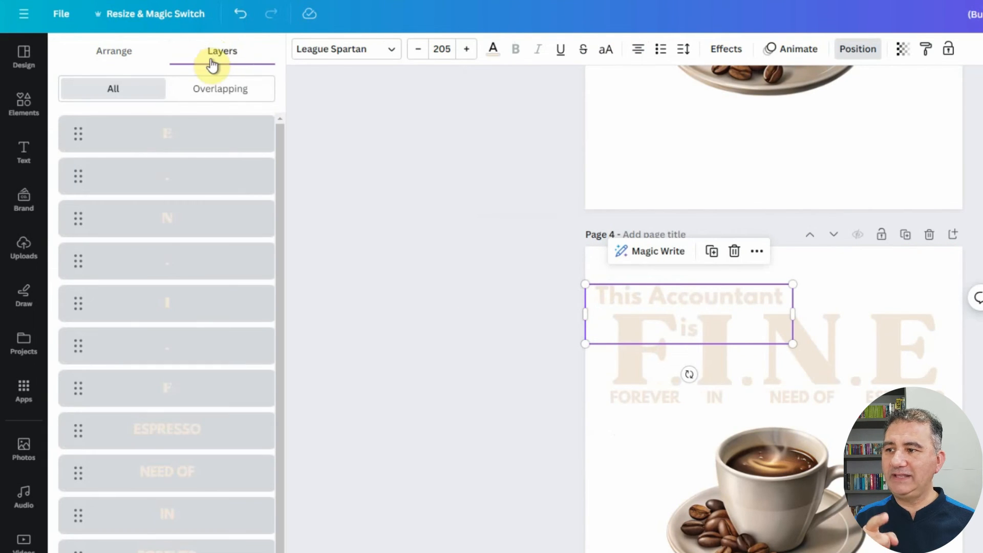
{"action": "left_click_drag", "start_coordinate": [141, 552], "coordinate": [141, 123]}
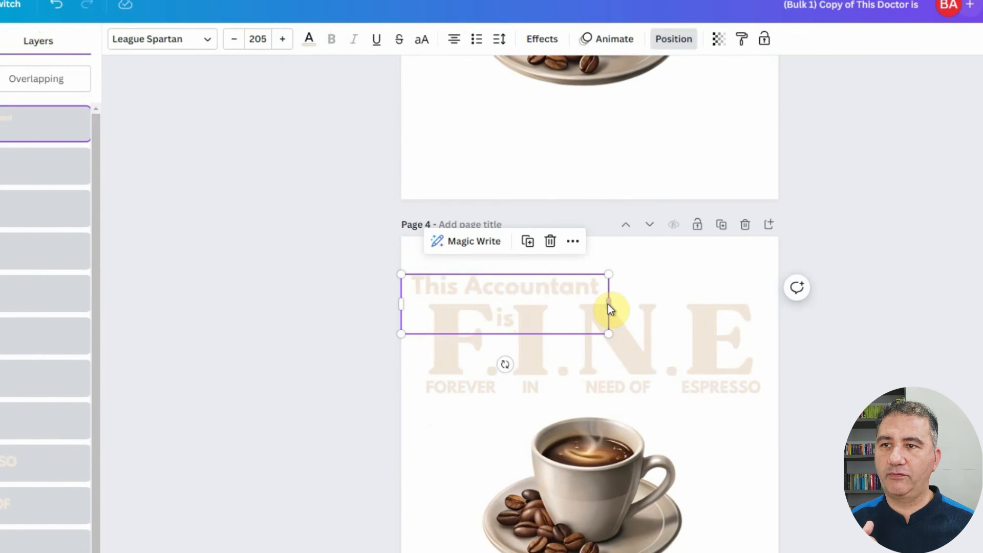
Step: Widen the "This Accountant is" text box to fit one line and align the text with the start of F.I.N.E
{"action": "left_click_drag", "start_coordinate": [609, 304], "coordinate": [636, 305]}
{"action": "left_click_drag", "start_coordinate": [500, 290], "coordinate": [518, 293]}
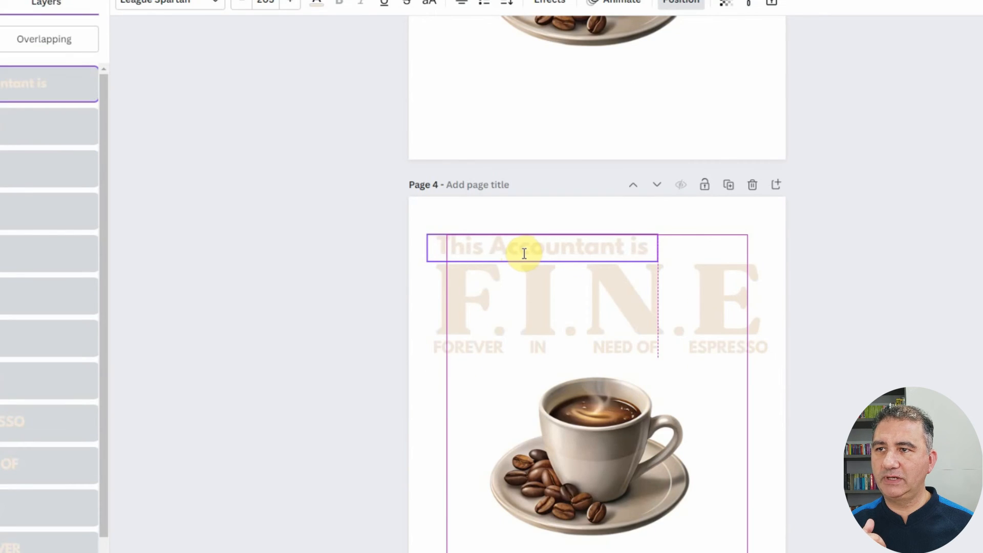
{"action": "left_click_drag", "start_coordinate": [524, 253], "coordinate": [520, 253]}
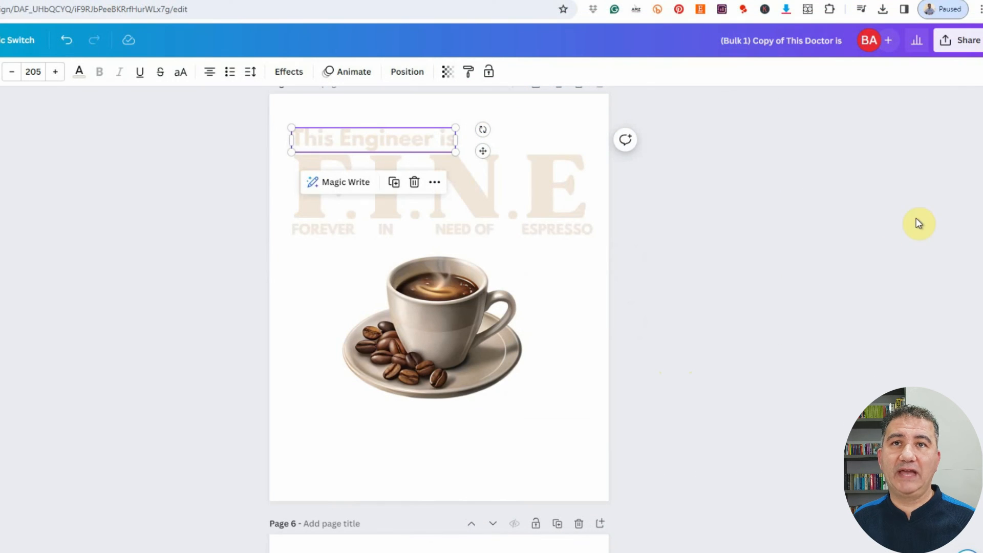
Step: Set up a PNG download of the design with a transparent background and open the page selection
{"action": "left_click", "coordinate": [966, 49]}
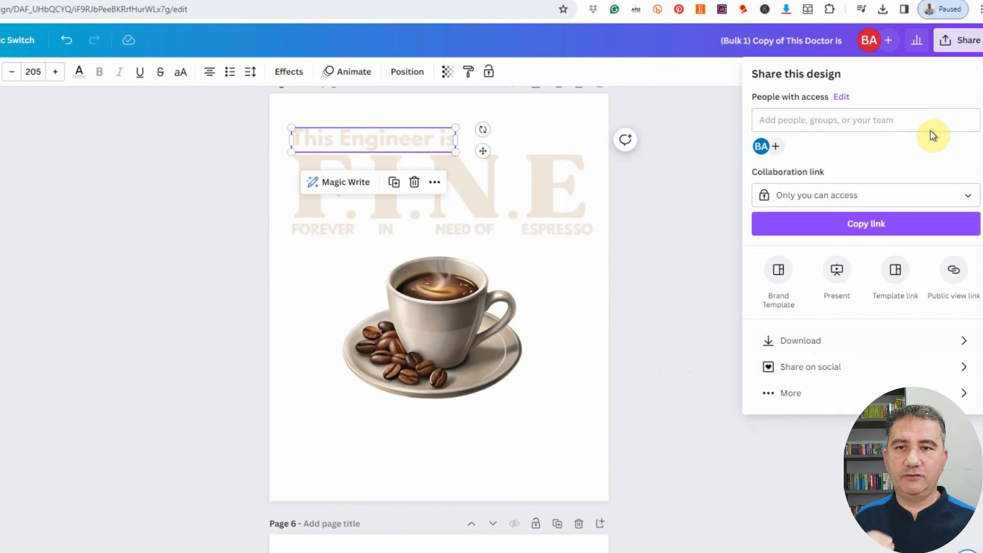
{"action": "left_click", "coordinate": [796, 342]}
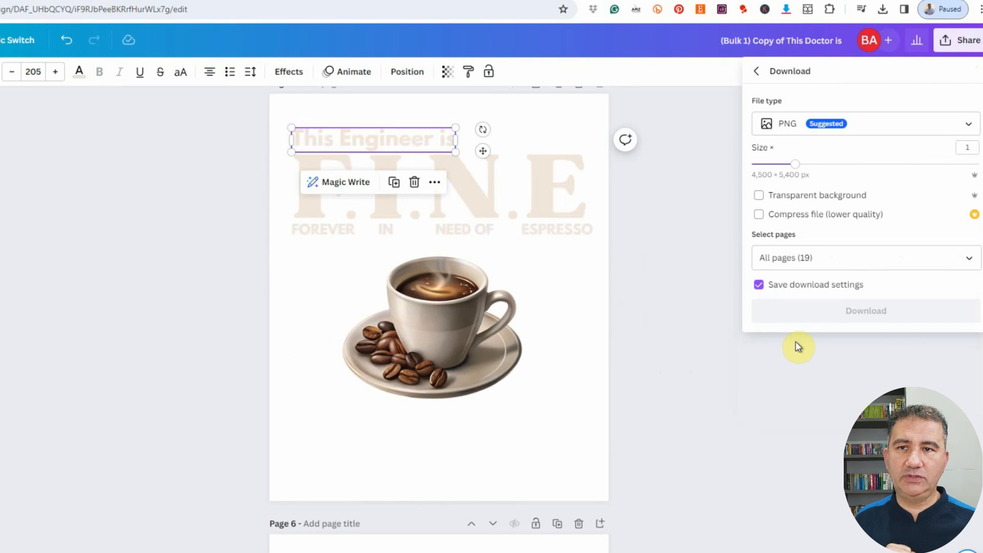
{"action": "left_click", "coordinate": [760, 196]}
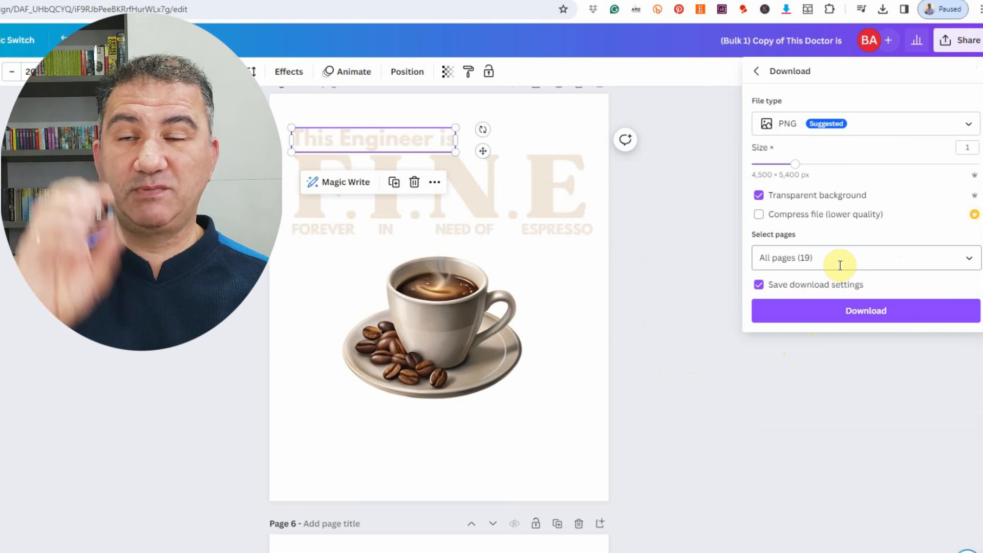
{"action": "left_click", "coordinate": [840, 261]}
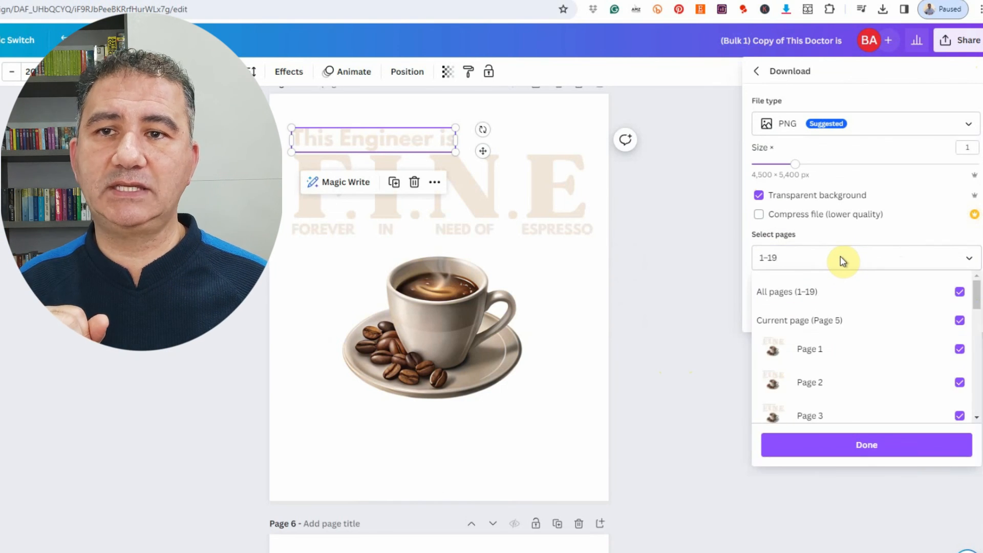